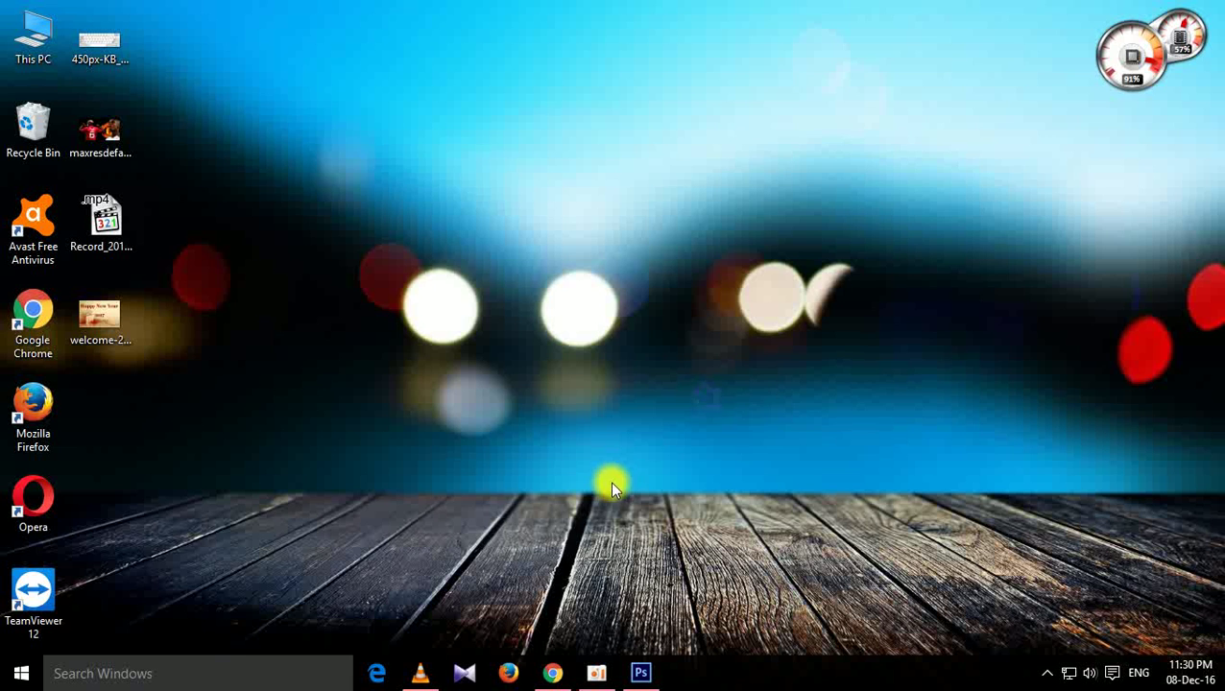
Switch to Chrome to look over the open Facebook profile page, and return to the desktop.
{"action": "left_click", "coordinate": [553, 673]}
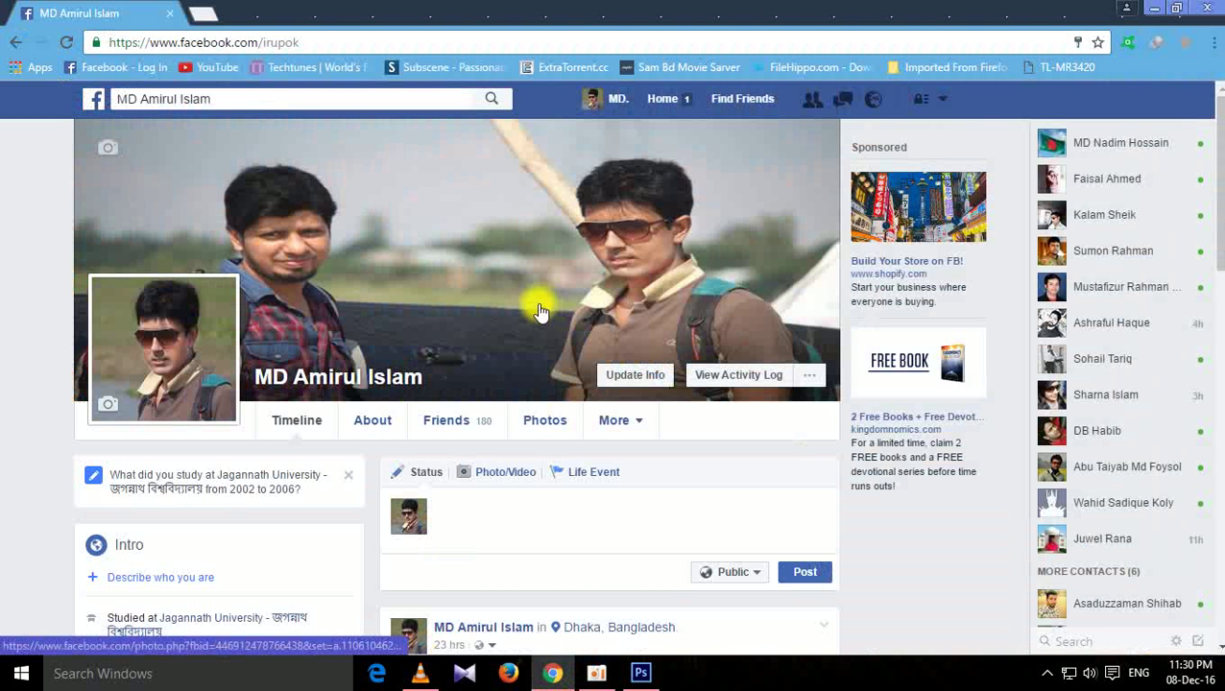
{"action": "scroll", "coordinate": [537, 307], "scroll_direction": "down", "scroll_amount": 2}
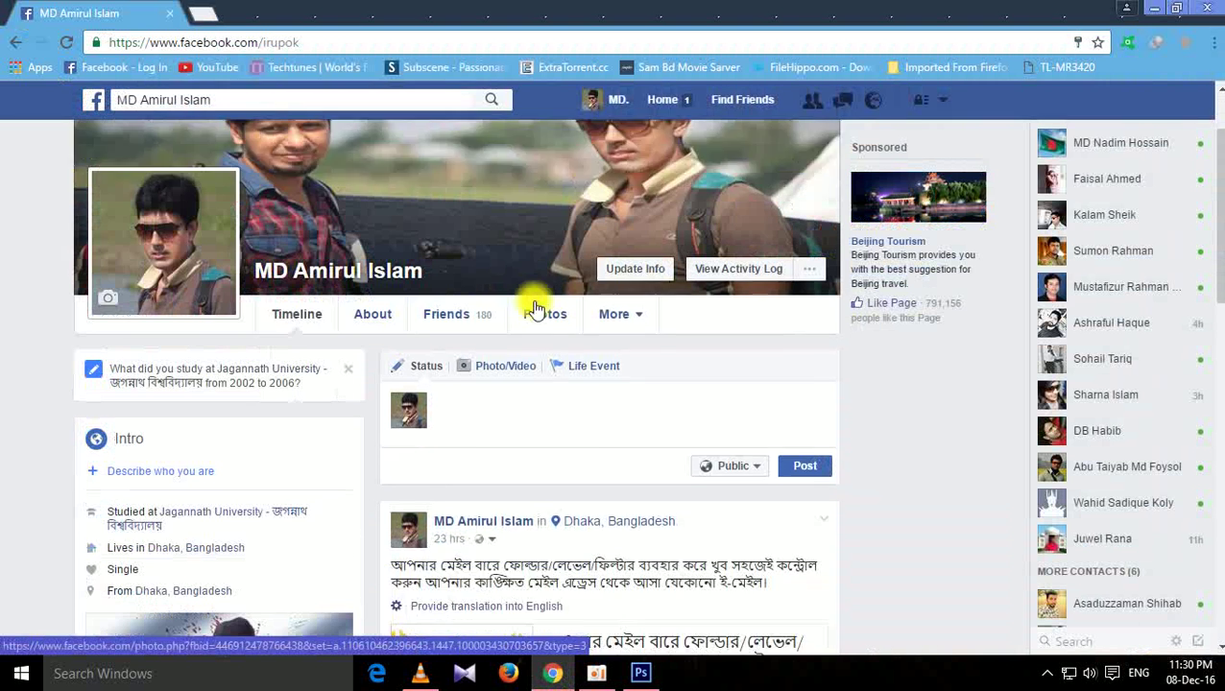
{"action": "scroll", "coordinate": [535, 300], "scroll_direction": "up", "scroll_amount": 2}
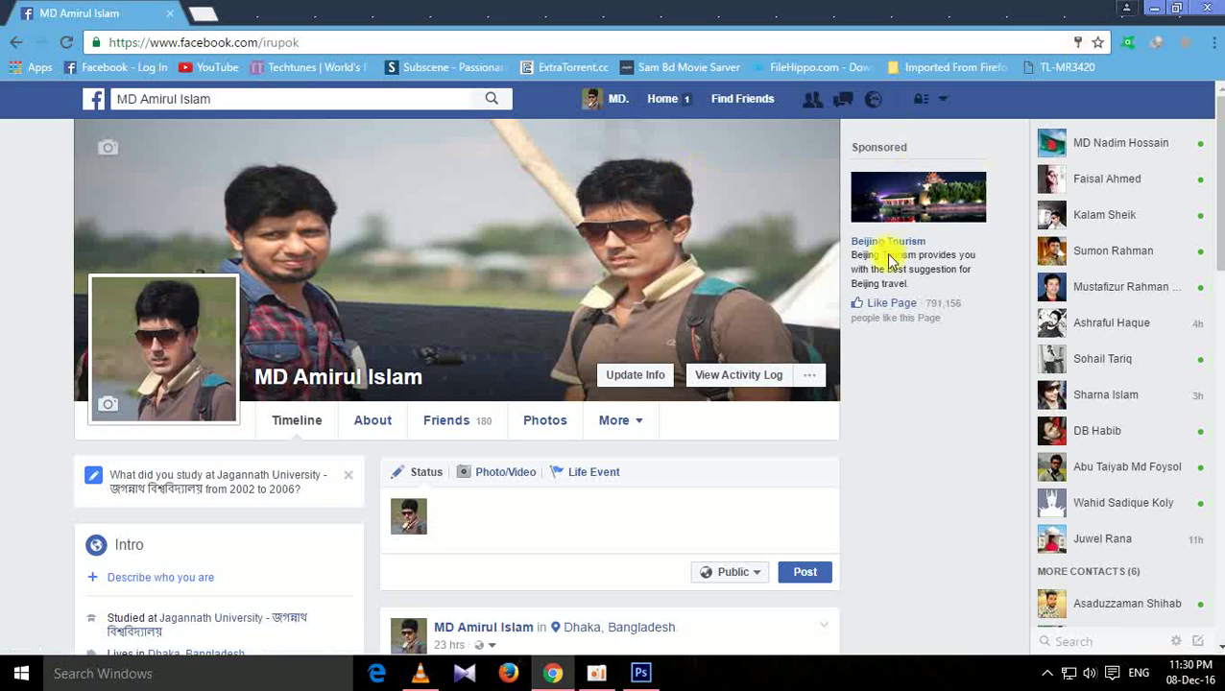
{"action": "scroll", "coordinate": [826, 305], "scroll_direction": "down", "scroll_amount": 2}
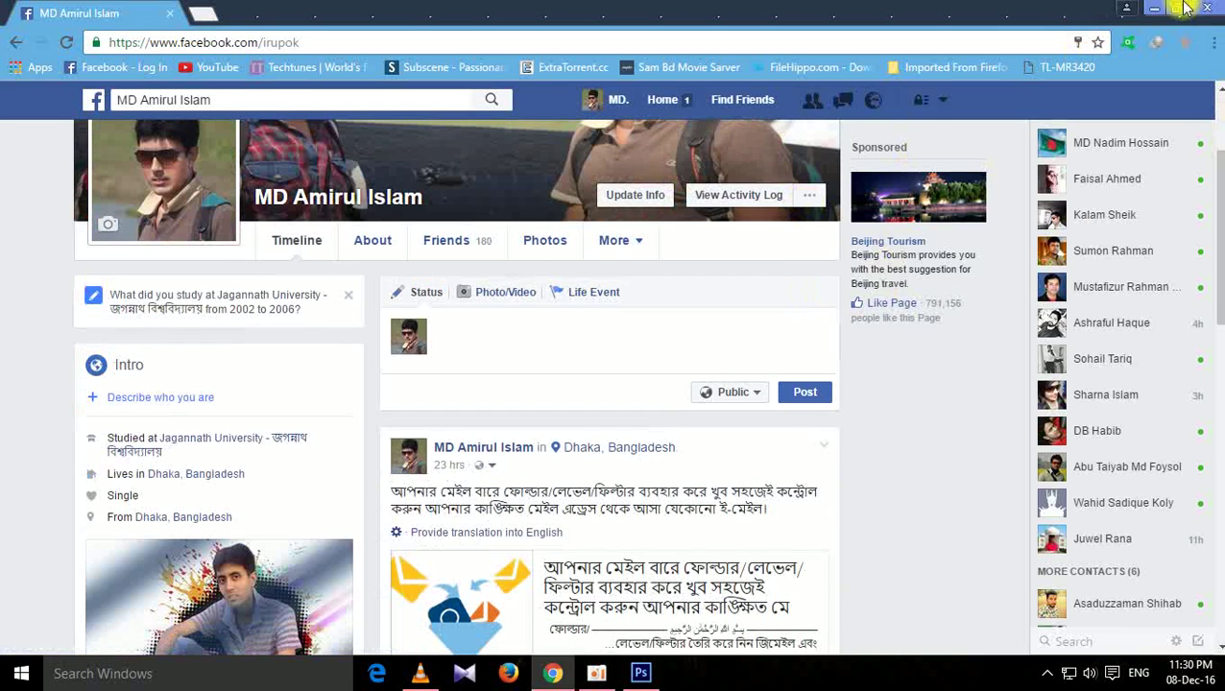
{"action": "left_click", "coordinate": [1128, 8]}
View the desktop image welcome-2017-new-year-happy in Windows Photo Viewer, examine its red lettering up close, and close it.
{"action": "double_click", "coordinate": [110, 303]}
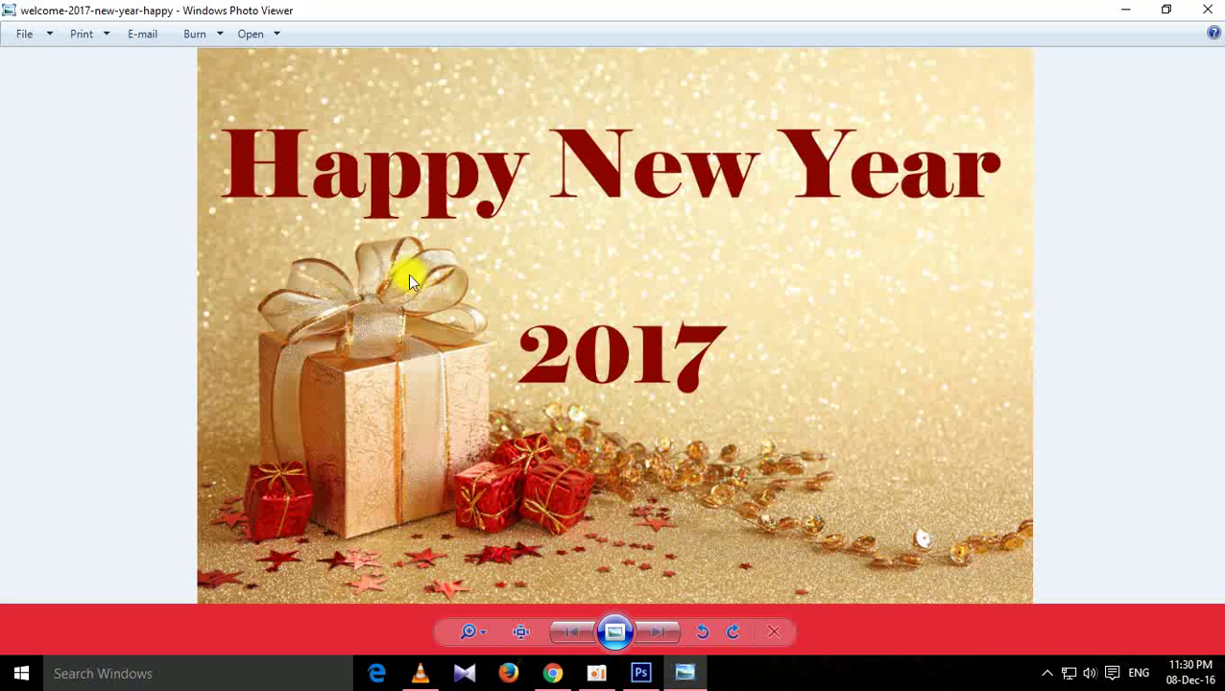
{"action": "scroll", "coordinate": [461, 259], "scroll_direction": "up", "scroll_amount": 4}
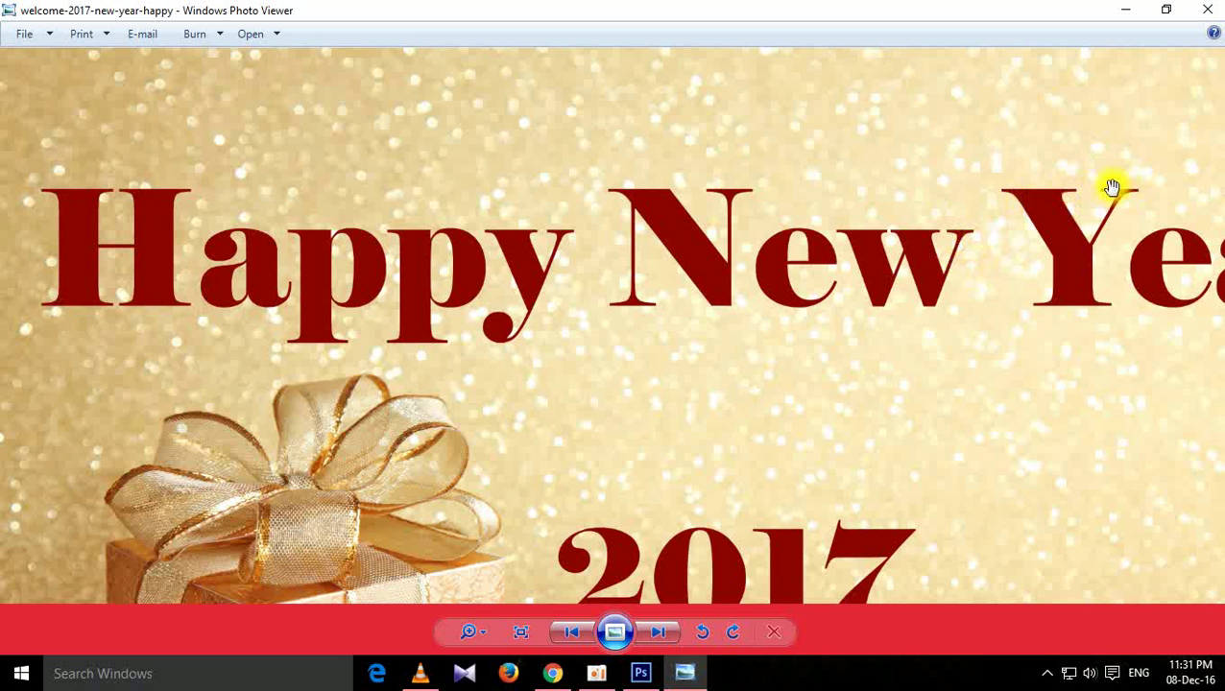
{"action": "left_click_drag", "start_coordinate": [1015, 223], "coordinate": [902, 252]}
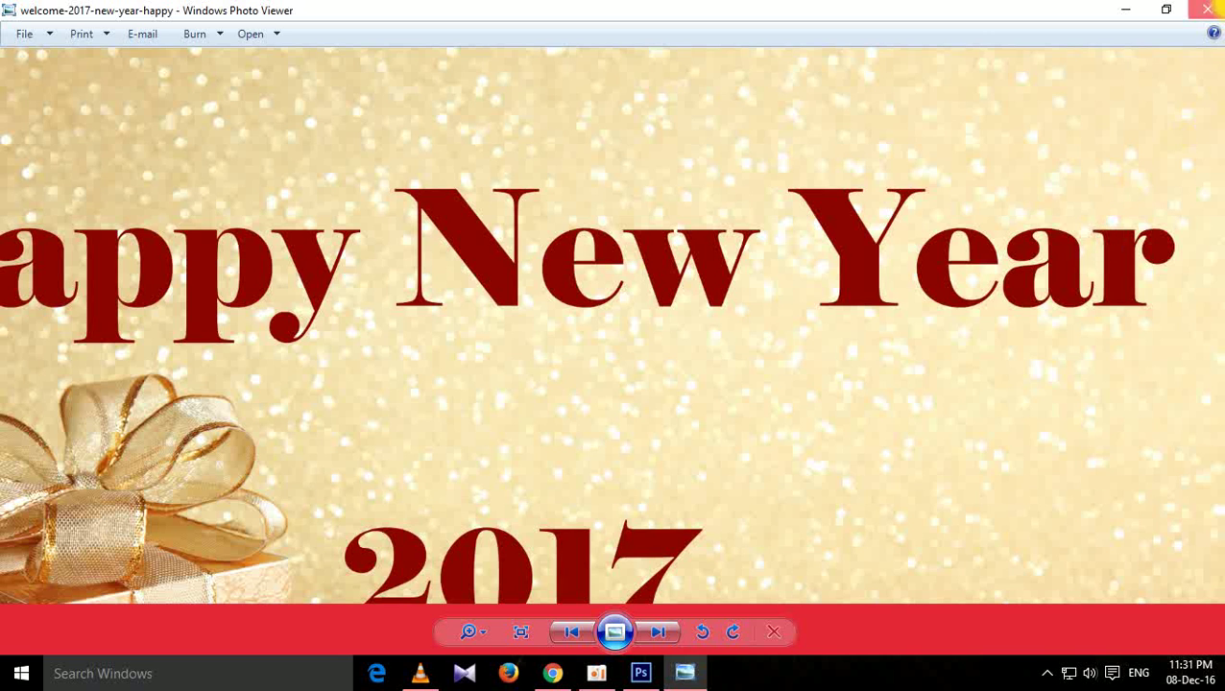
{"action": "left_click", "coordinate": [1206, 9]}
{"action": "right_click", "coordinate": [738, 225]}
{"action": "left_click", "coordinate": [781, 274]}
{"action": "right_click", "coordinate": [782, 265]}
{"action": "left_click", "coordinate": [773, 309]}
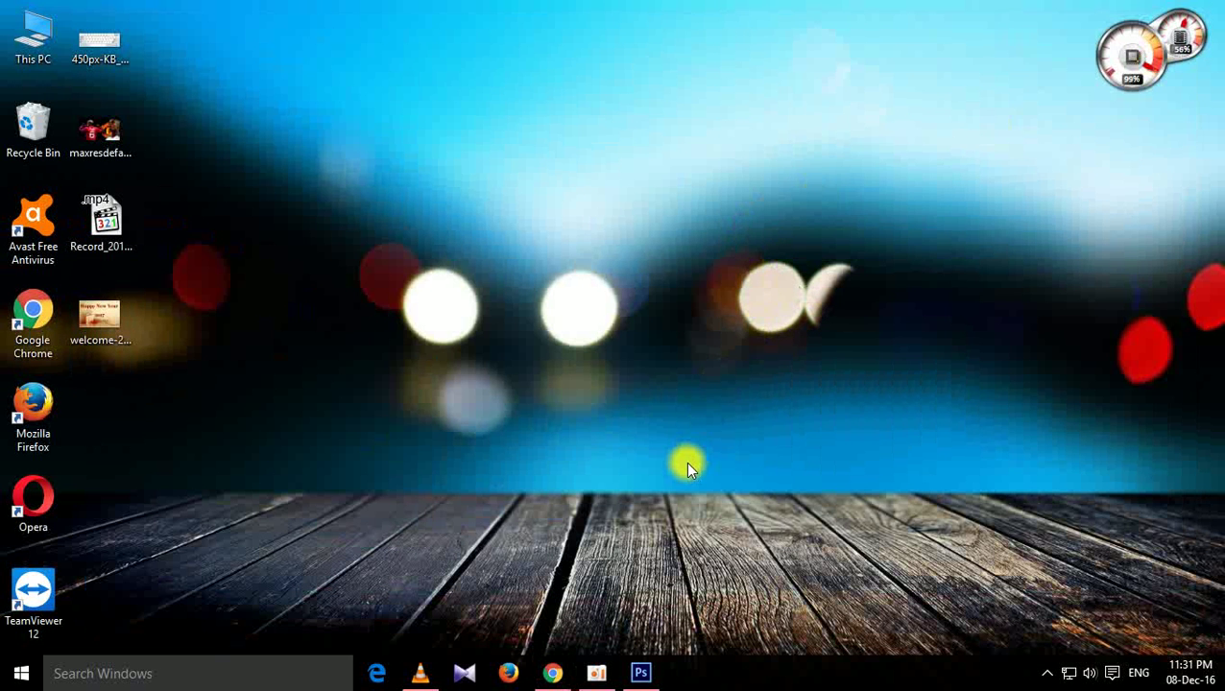
Switch to Photoshop and open the desktop images maxresdefault and welcome-2017-new-year-happy together.
{"action": "left_click", "coordinate": [641, 674]}
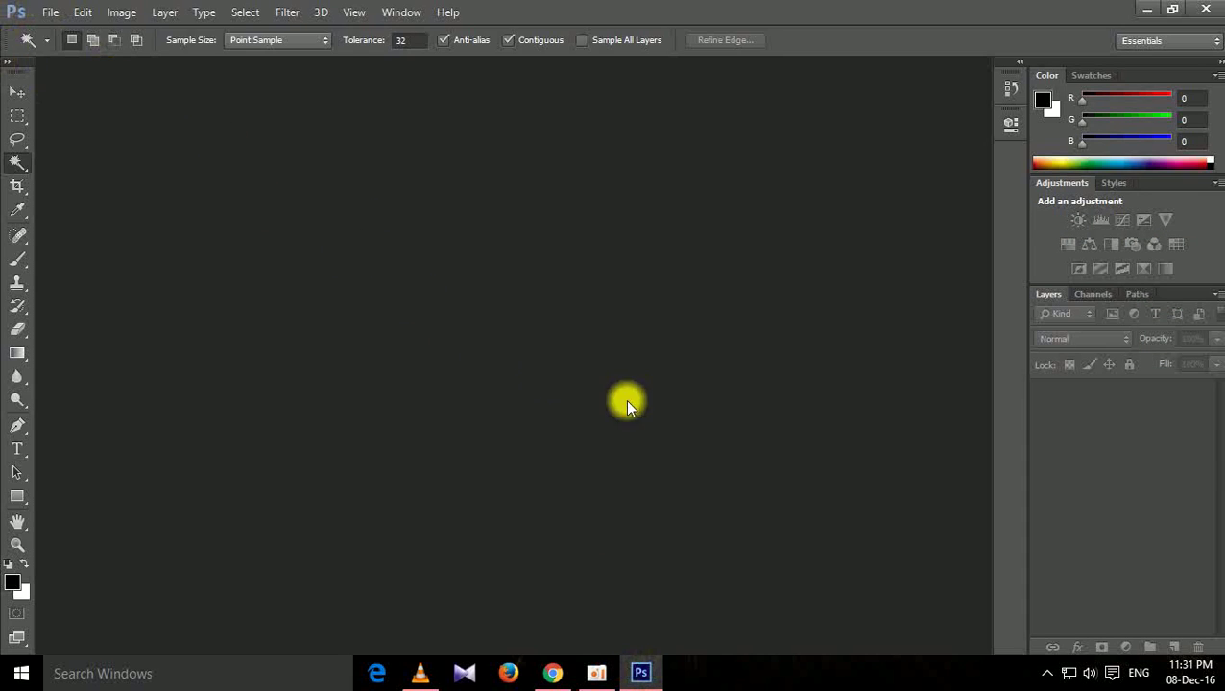
{"action": "double_click", "coordinate": [601, 321]}
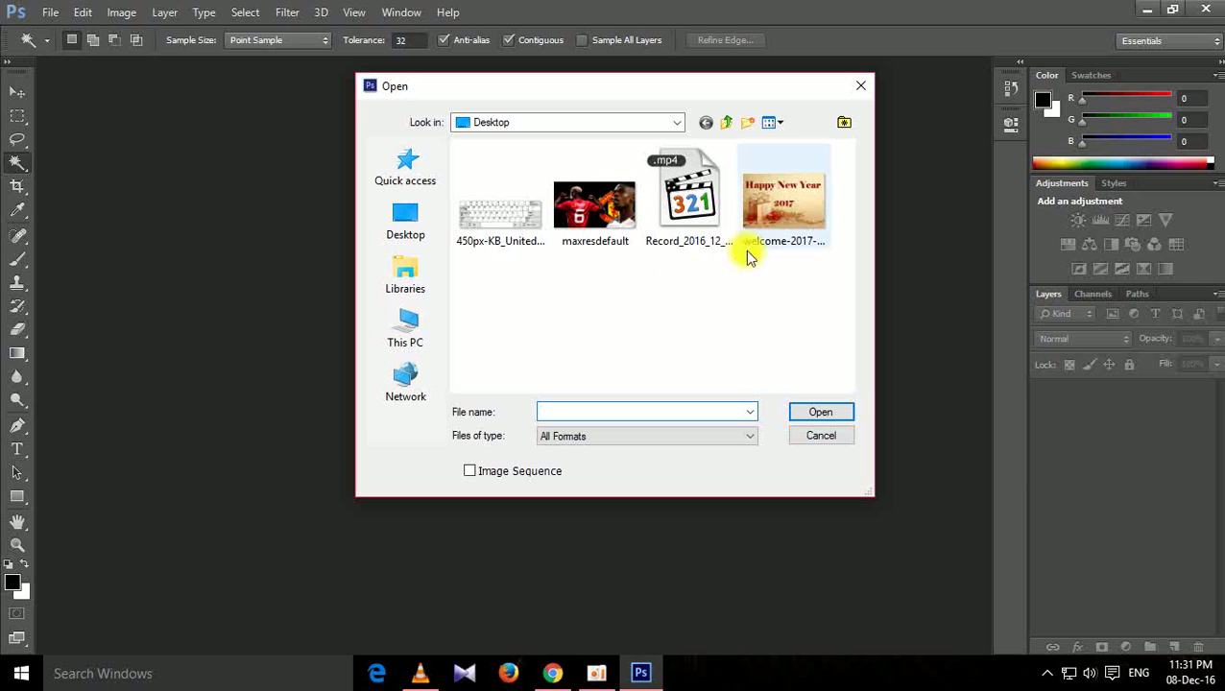
{"action": "left_click", "coordinate": [780, 231]}
{"action": "left_click", "coordinate": [590, 206], "text": "ctrl"}
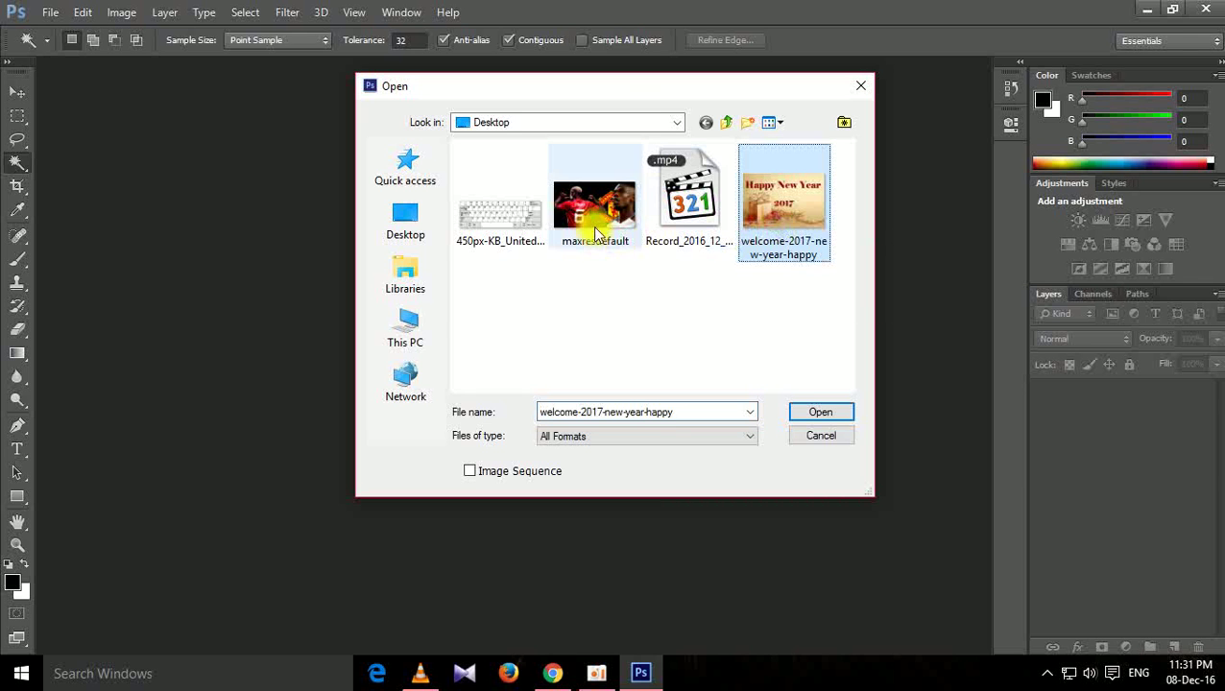
{"action": "left_click", "coordinate": [820, 412]}
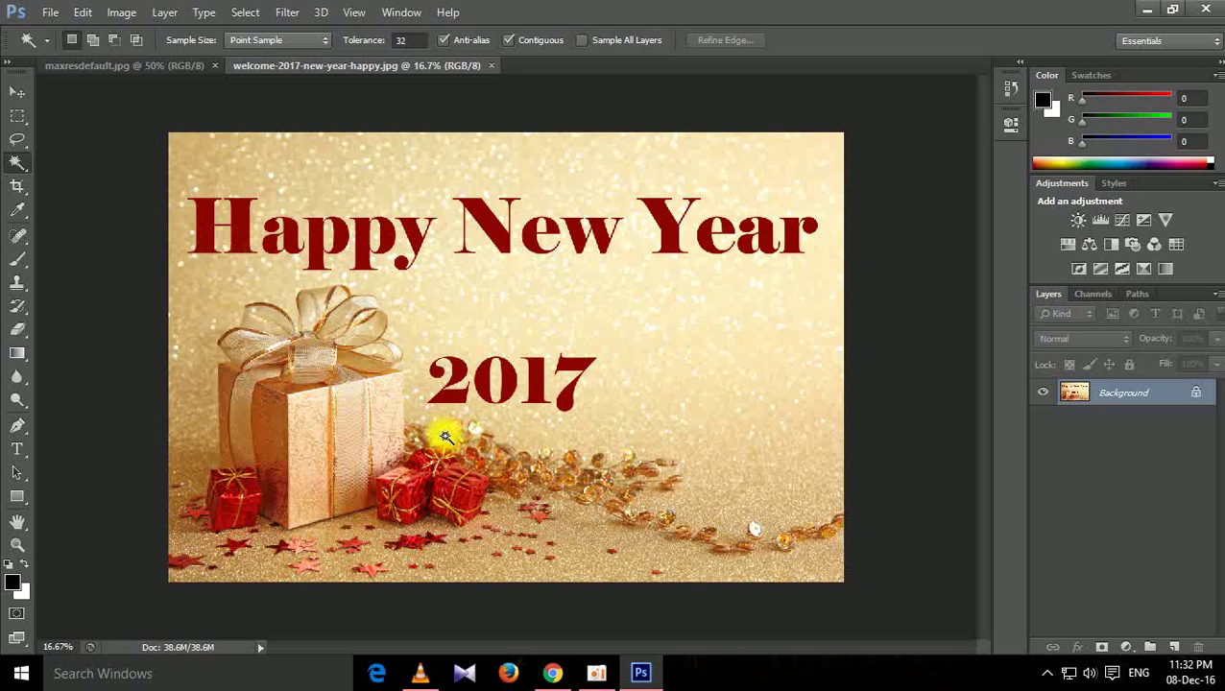
View the keyboard layout image 450px-KB_United_States-NoAltGr from the desktop, and return to Photoshop.
{"action": "left_click", "coordinate": [1156, 12]}
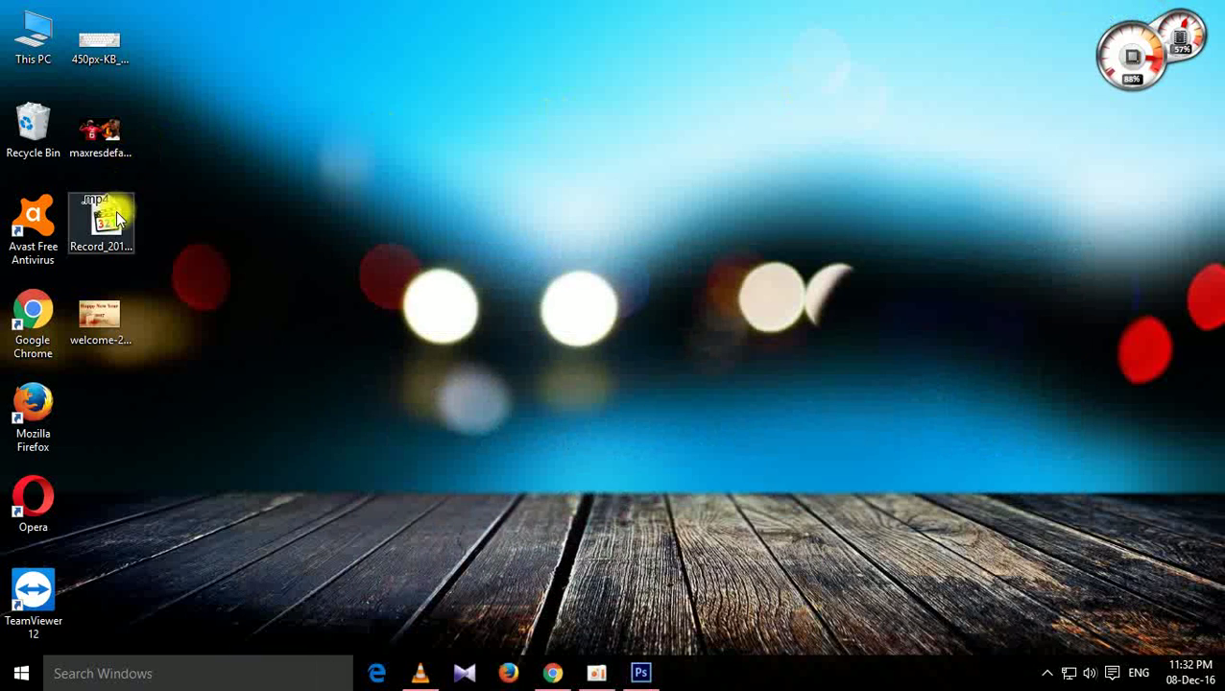
{"action": "double_click", "coordinate": [112, 46]}
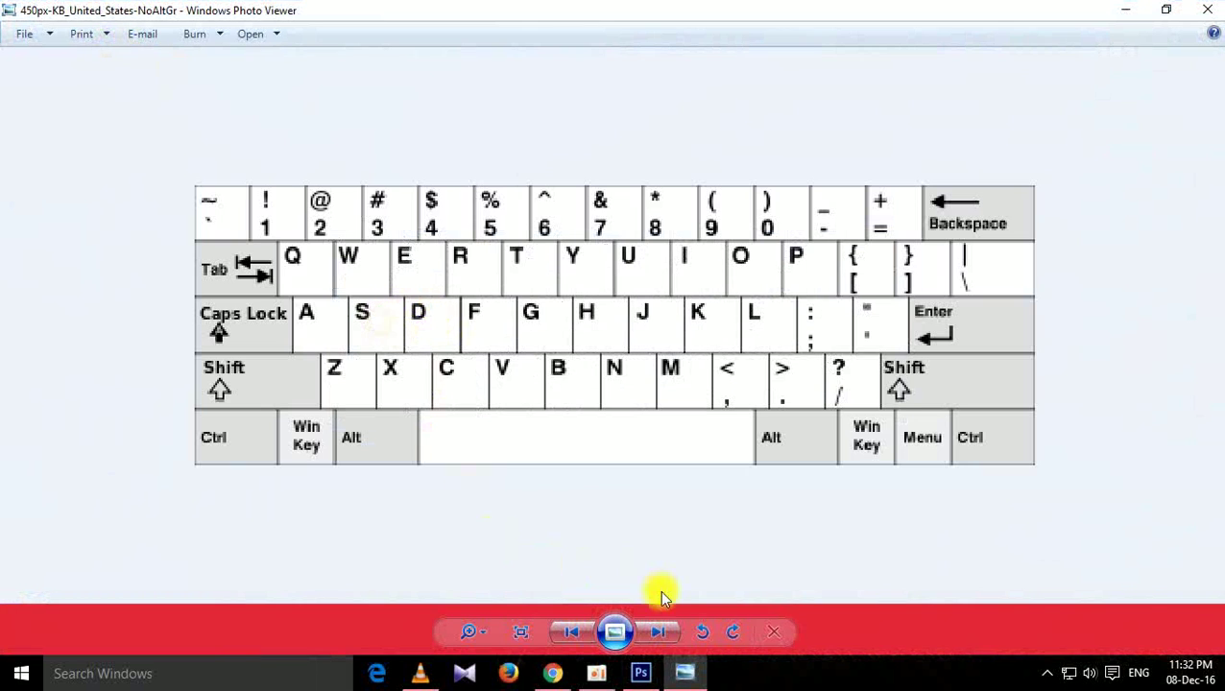
{"action": "left_click", "coordinate": [641, 671]}
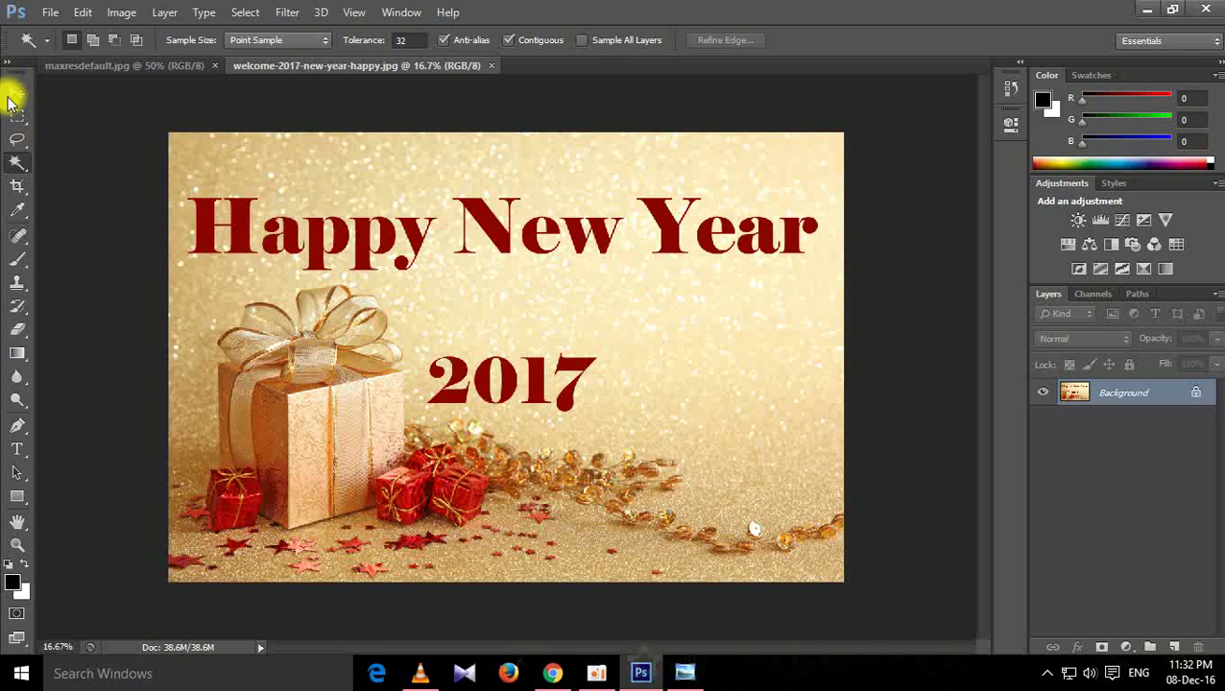
Select all the letters of the red "Happy New Year" text with the Magic Wand tool, adding each letter to the selection.
{"action": "right_click", "coordinate": [16, 159]}
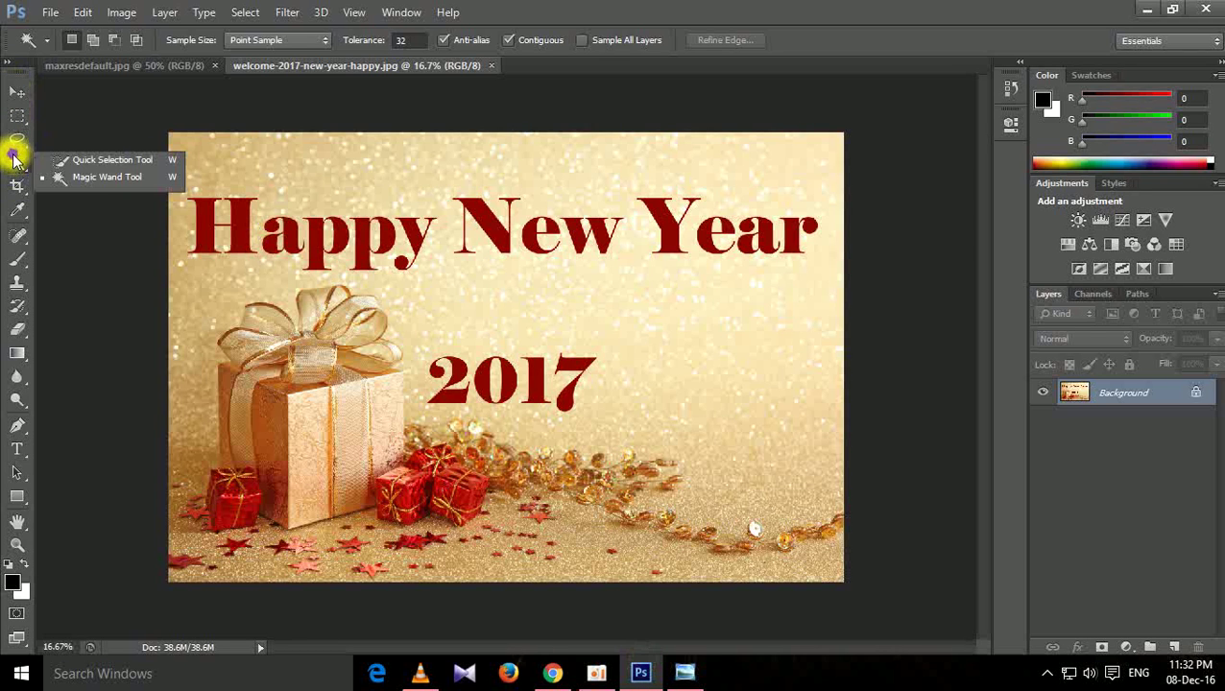
{"action": "left_click", "coordinate": [82, 176]}
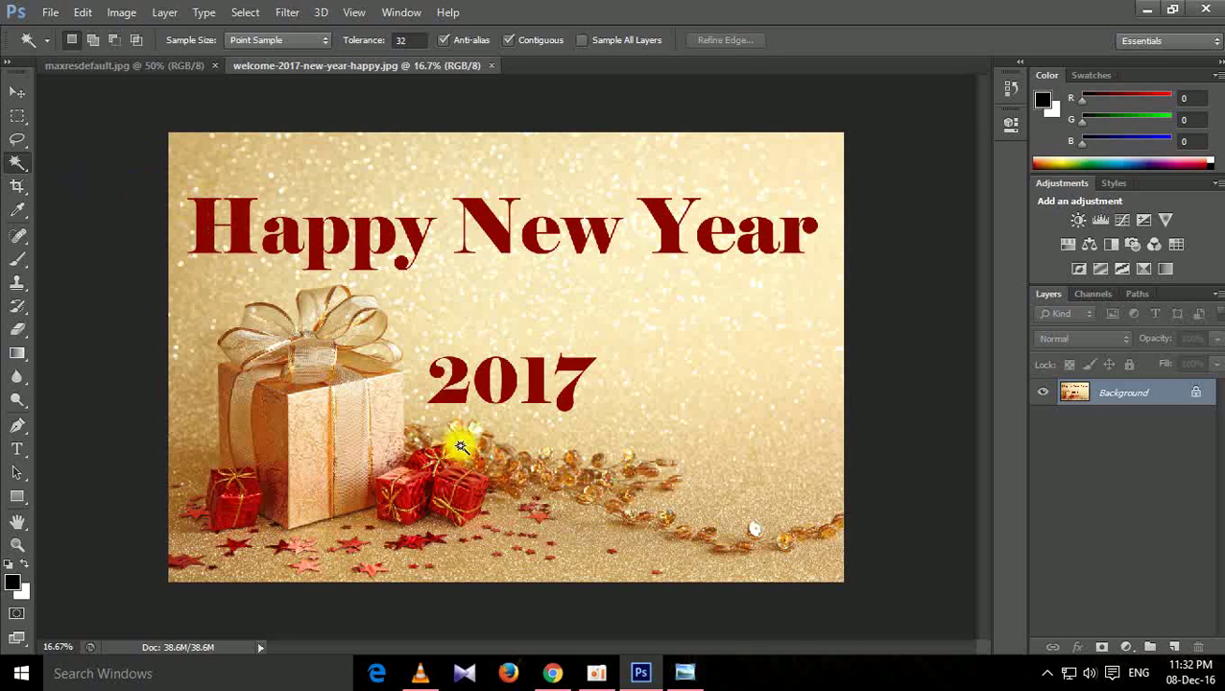
{"action": "left_click", "coordinate": [685, 671]}
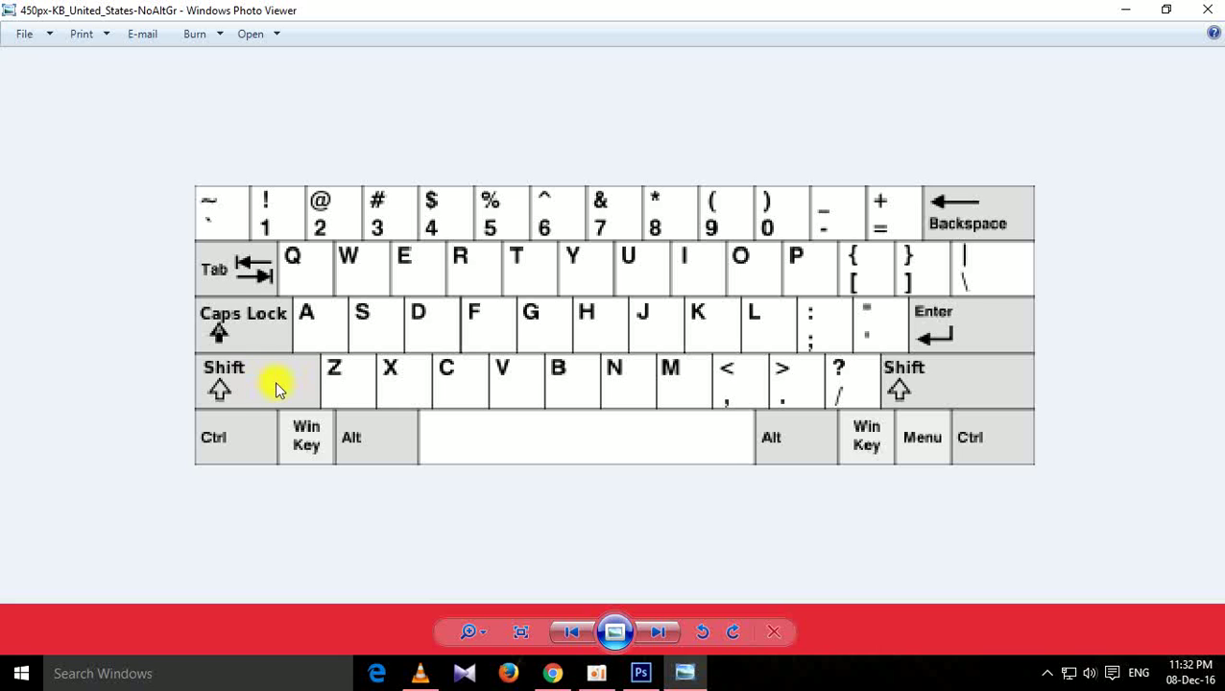
{"action": "left_click", "coordinate": [1129, 10]}
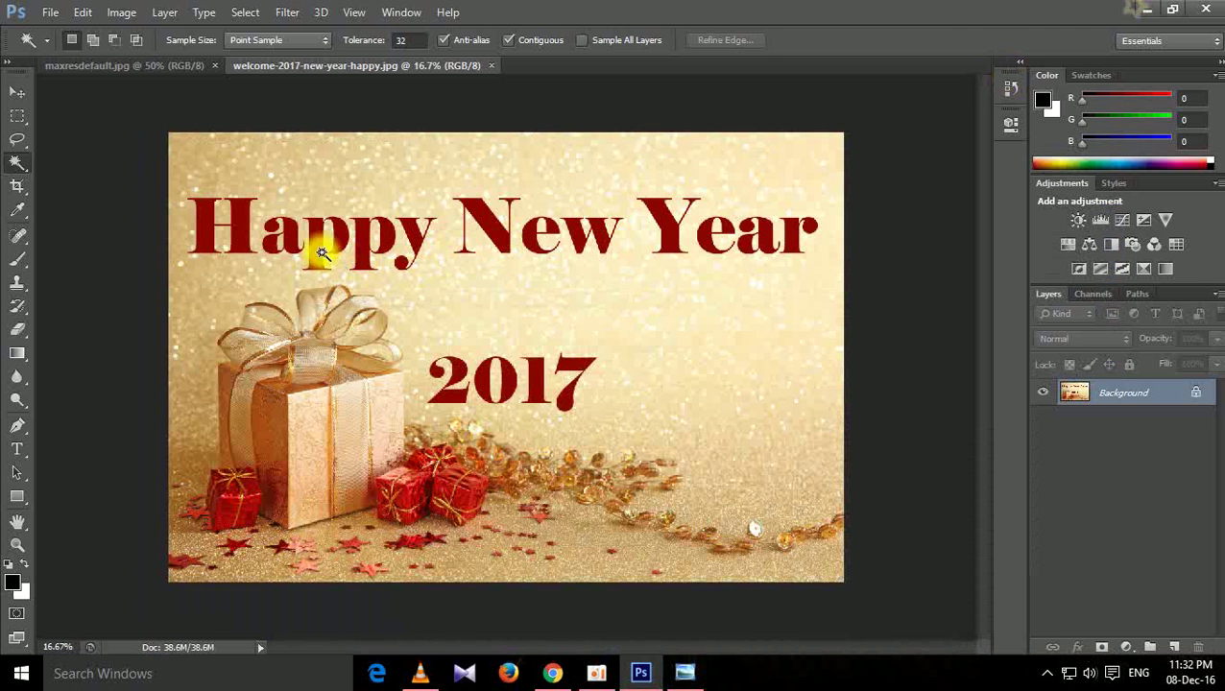
{"action": "left_click", "coordinate": [209, 225], "text": "shift"}
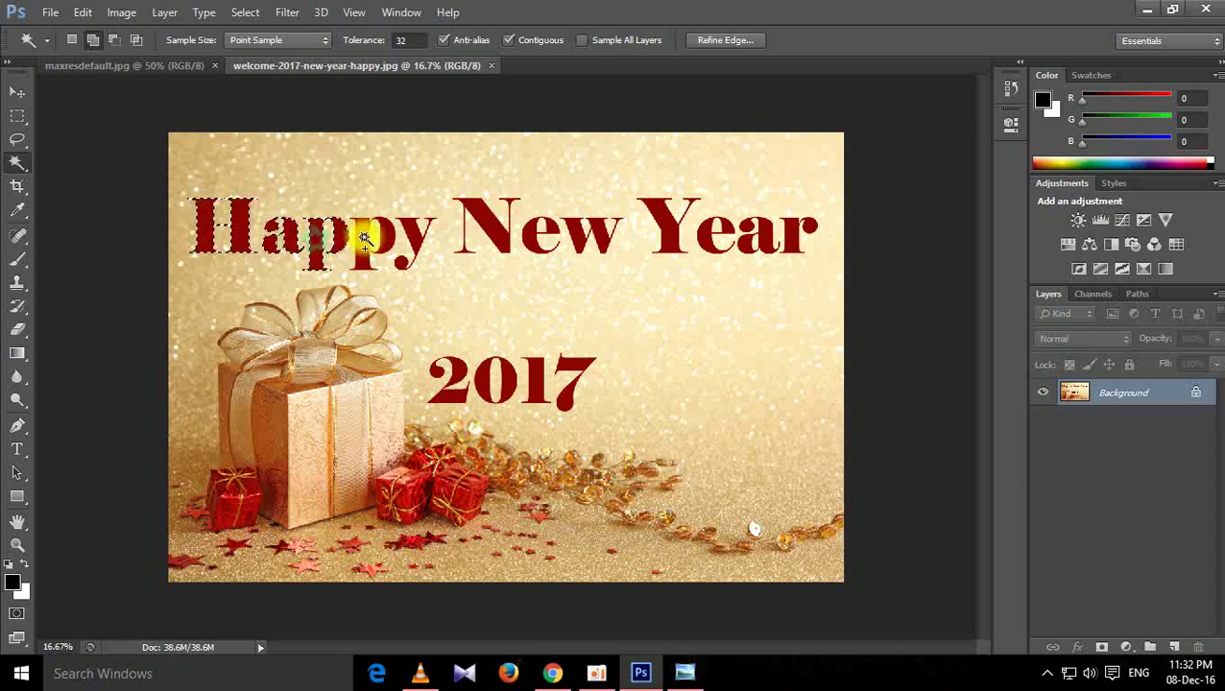
{"action": "left_click", "coordinate": [534, 232], "text": "shift"}
{"action": "key", "text": "ctrl+z"}
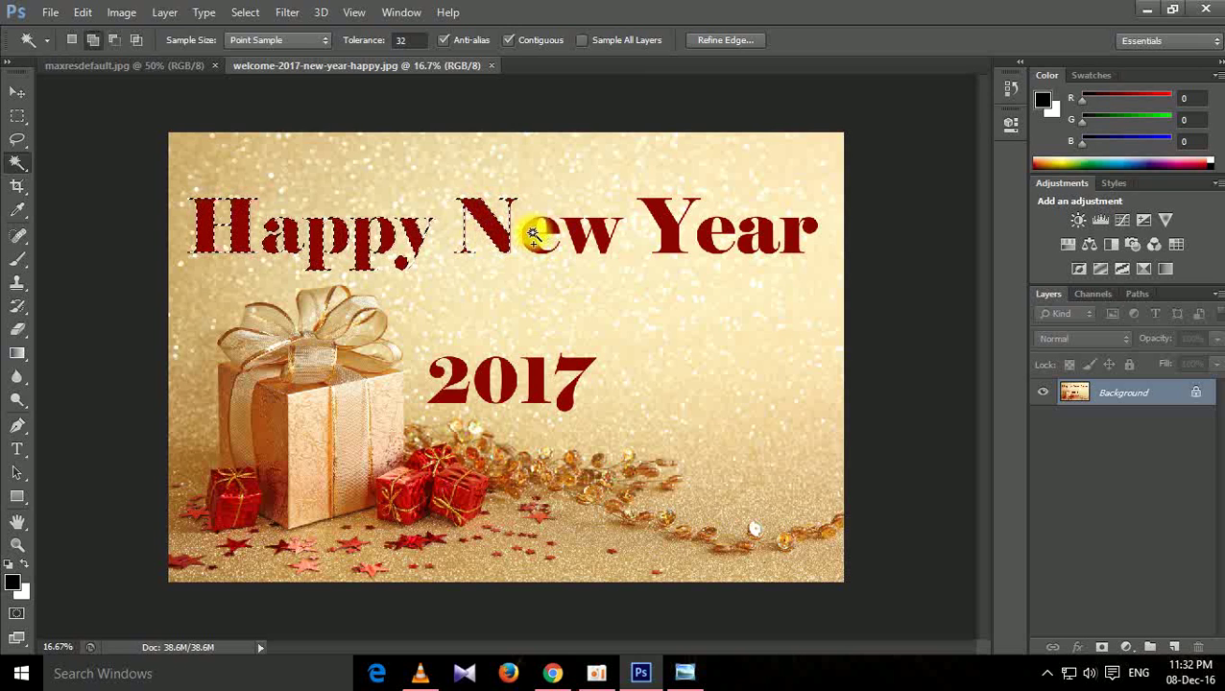
{"action": "left_click", "coordinate": [690, 229], "text": "shift"}
{"action": "left_click", "coordinate": [707, 236], "text": "shift"}
{"action": "left_click", "coordinate": [751, 235], "text": "shift"}
{"action": "left_click", "coordinate": [795, 234], "text": "shift"}
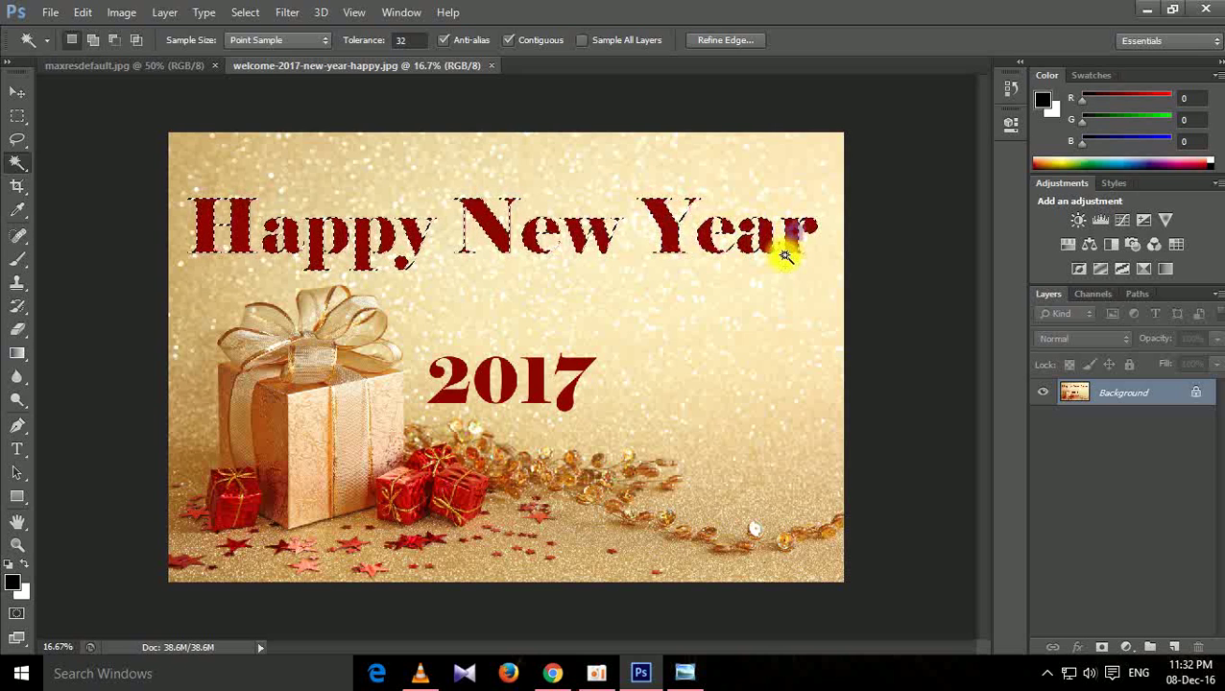
Expand the selection around the "Happy New Year" letters by 3 pixels.
{"action": "key", "text": "ctrl+plus"}
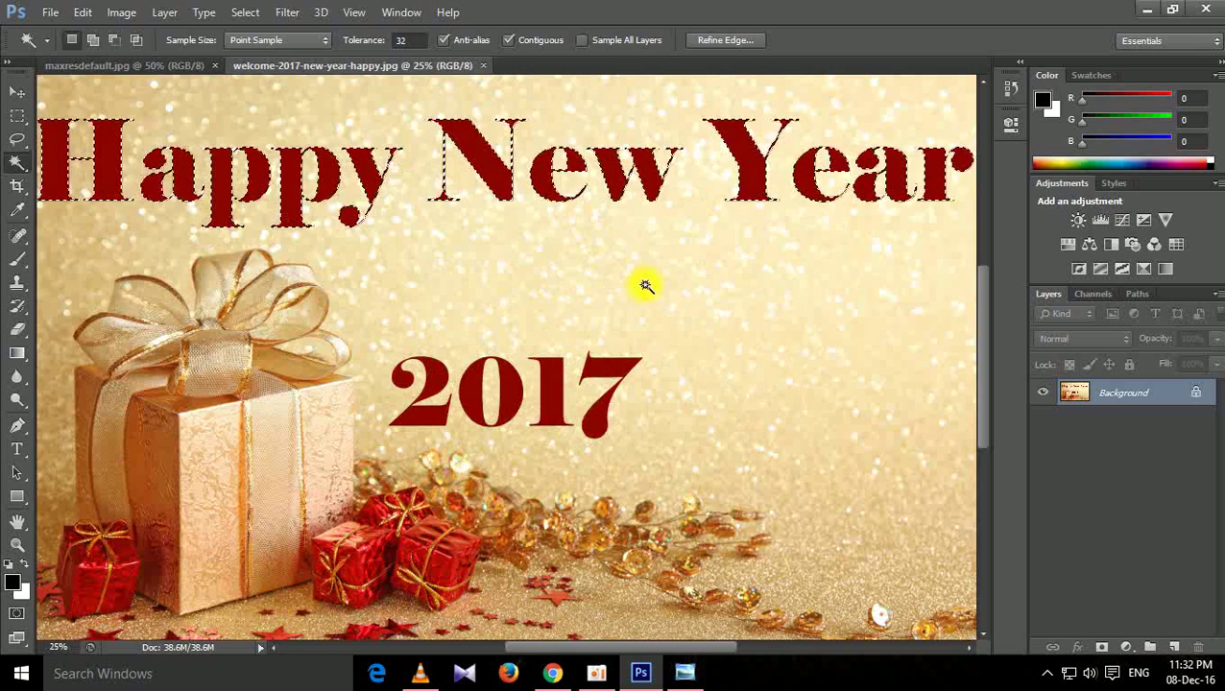
{"action": "left_click_drag", "start_coordinate": [626, 257], "coordinate": [693, 390]}
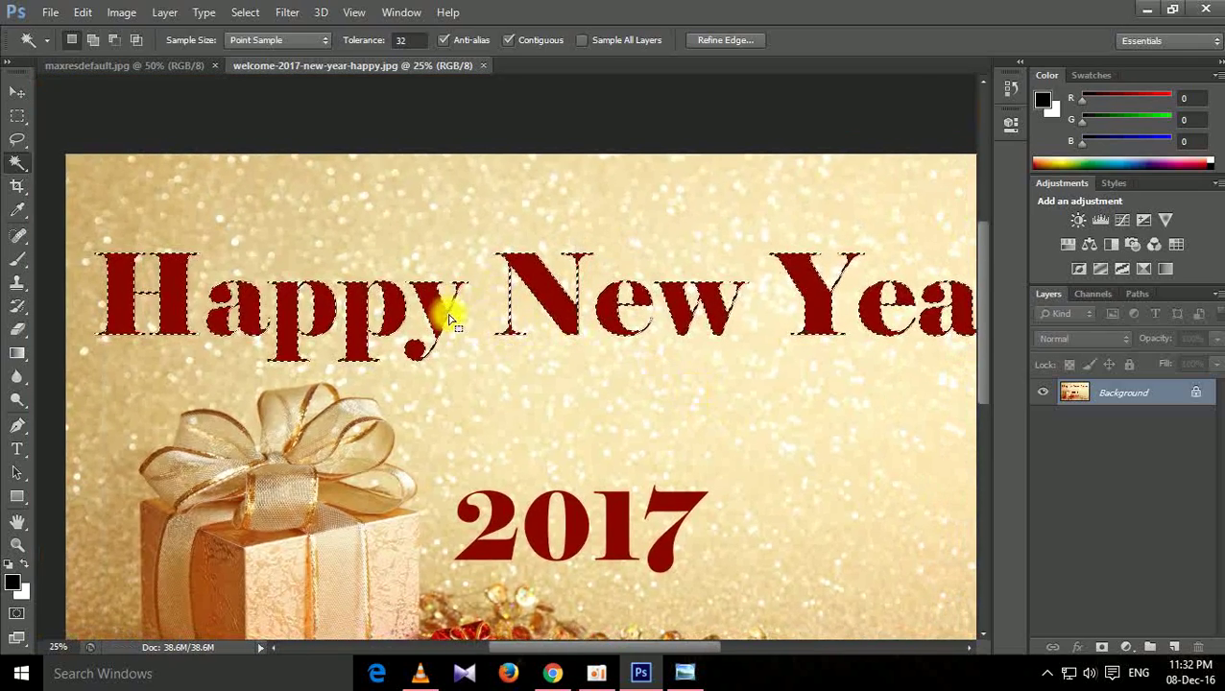
{"action": "key", "text": "ctrl+plus"}
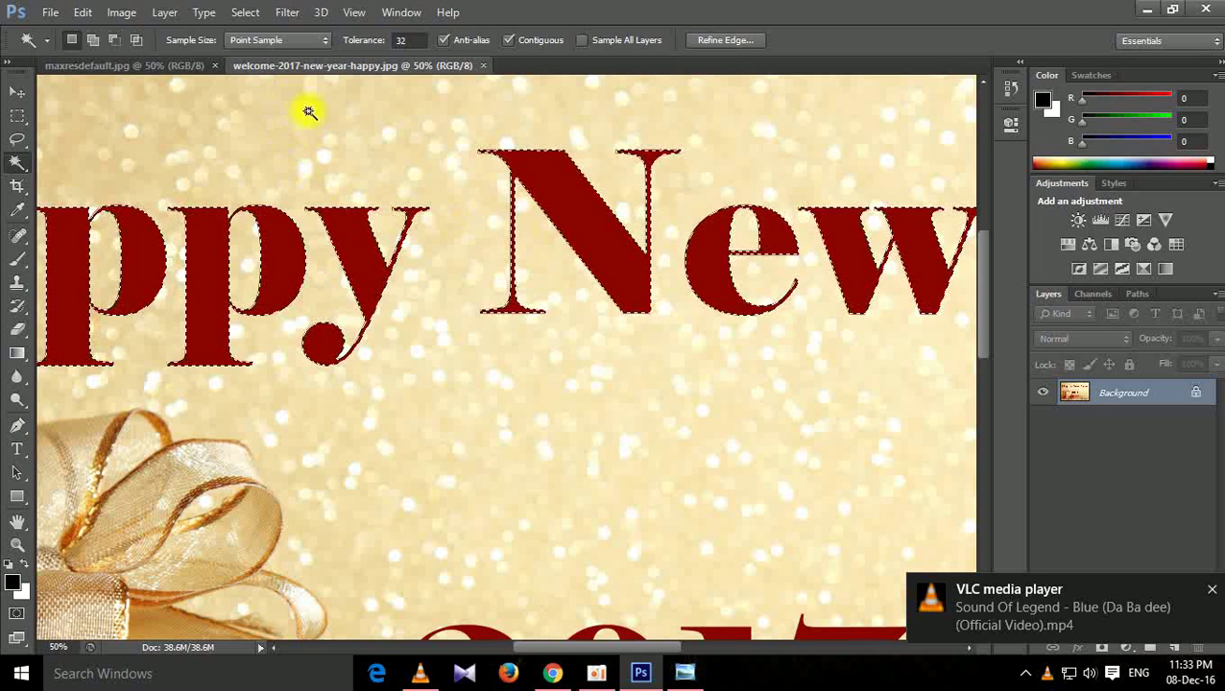
{"action": "left_click", "coordinate": [243, 16]}
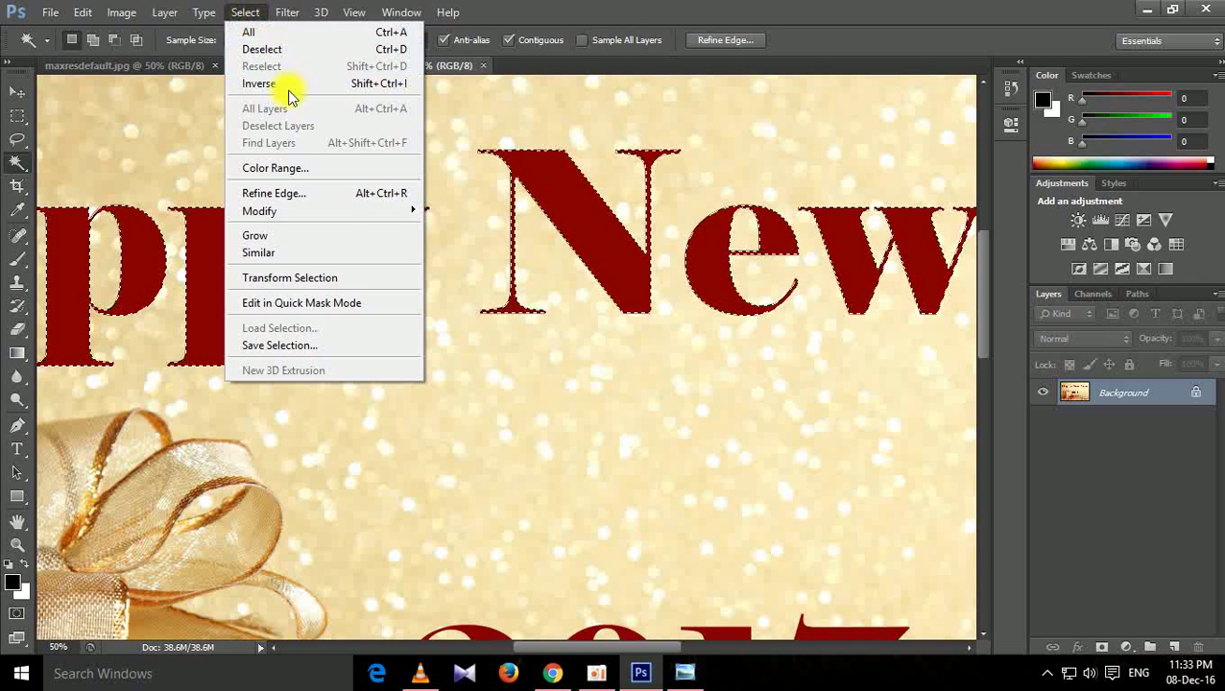
{"action": "mouse_move", "coordinate": [377, 208]}
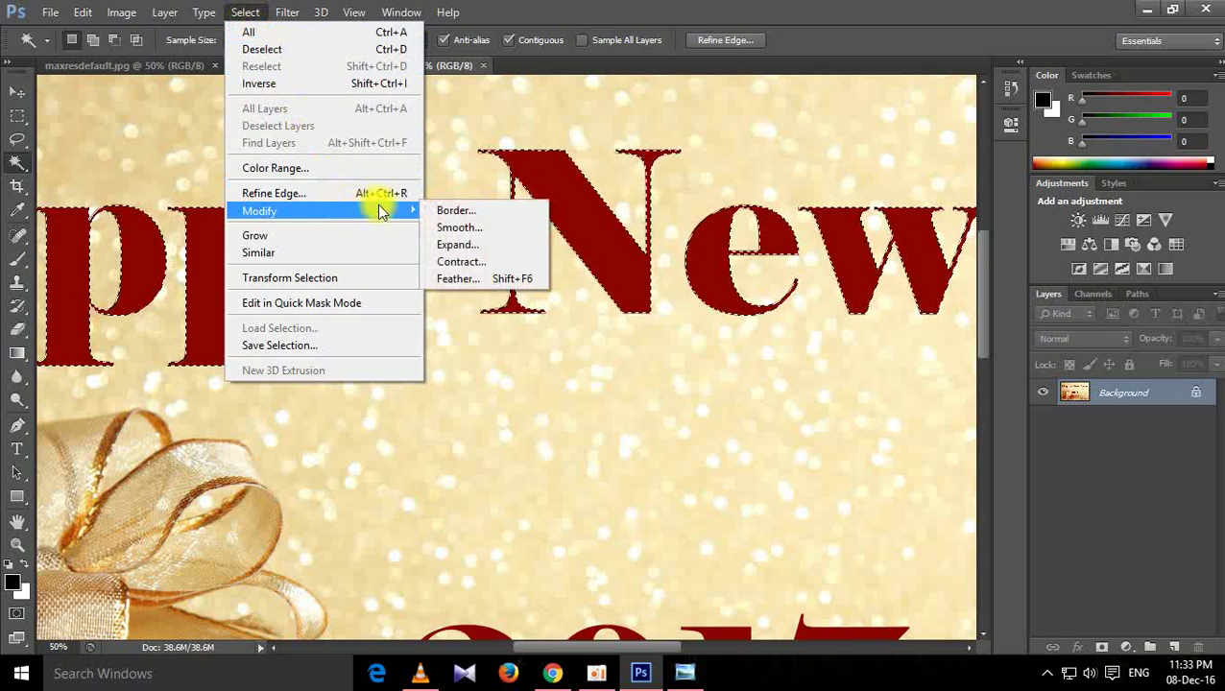
{"action": "left_click", "coordinate": [473, 247]}
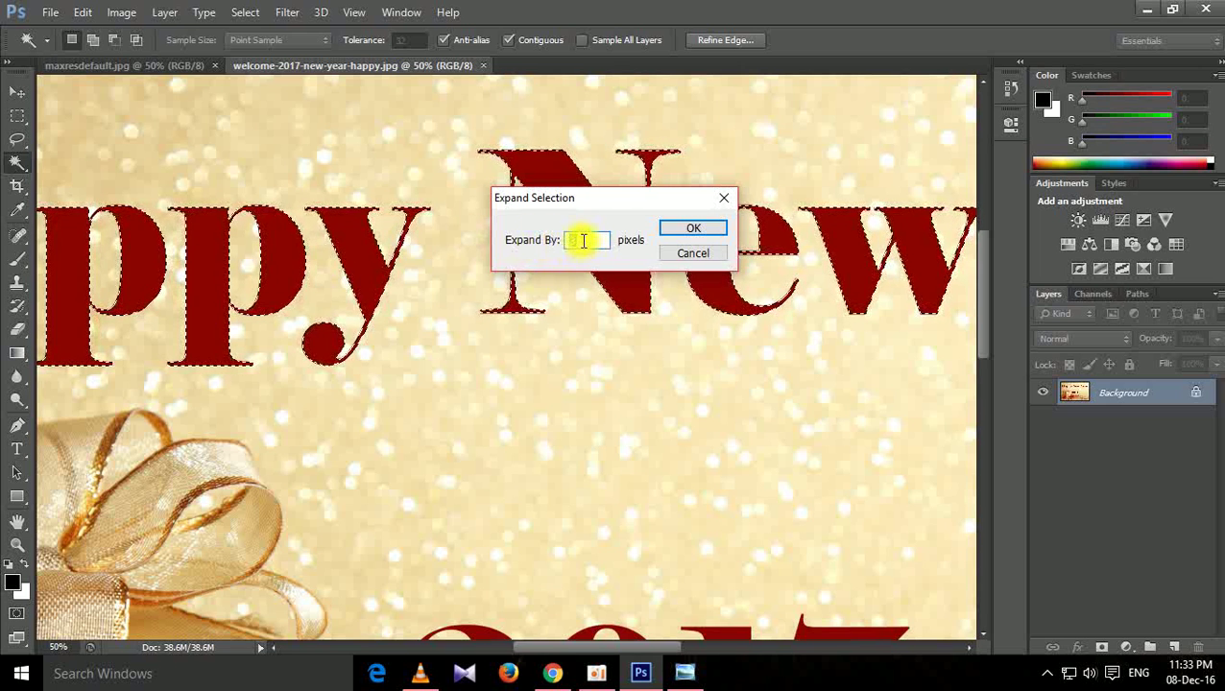
{"action": "type", "text": "1"}
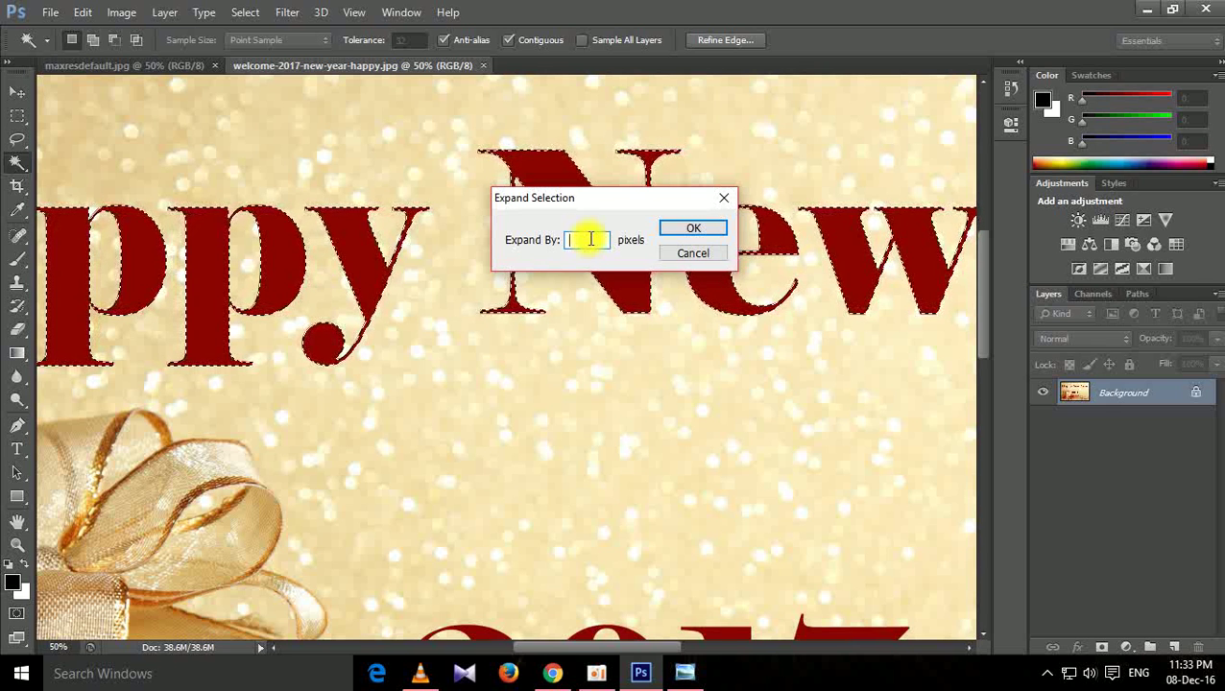
{"action": "type", "text": "3"}
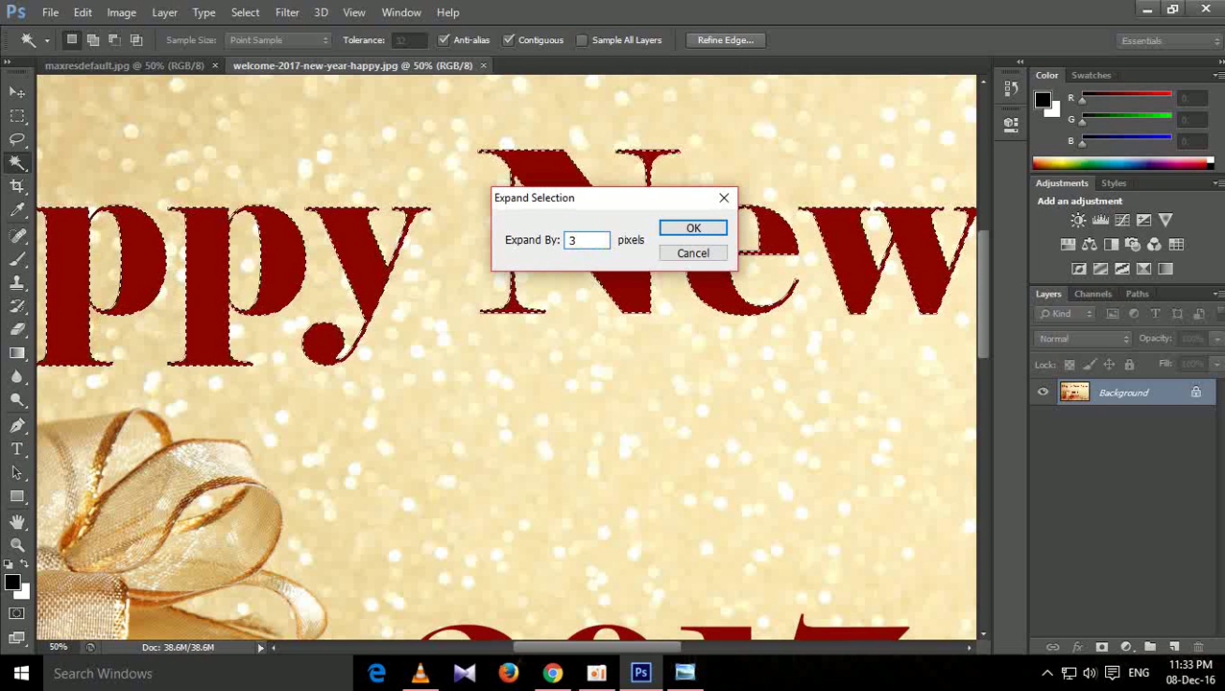
{"action": "left_click", "coordinate": [688, 237]}
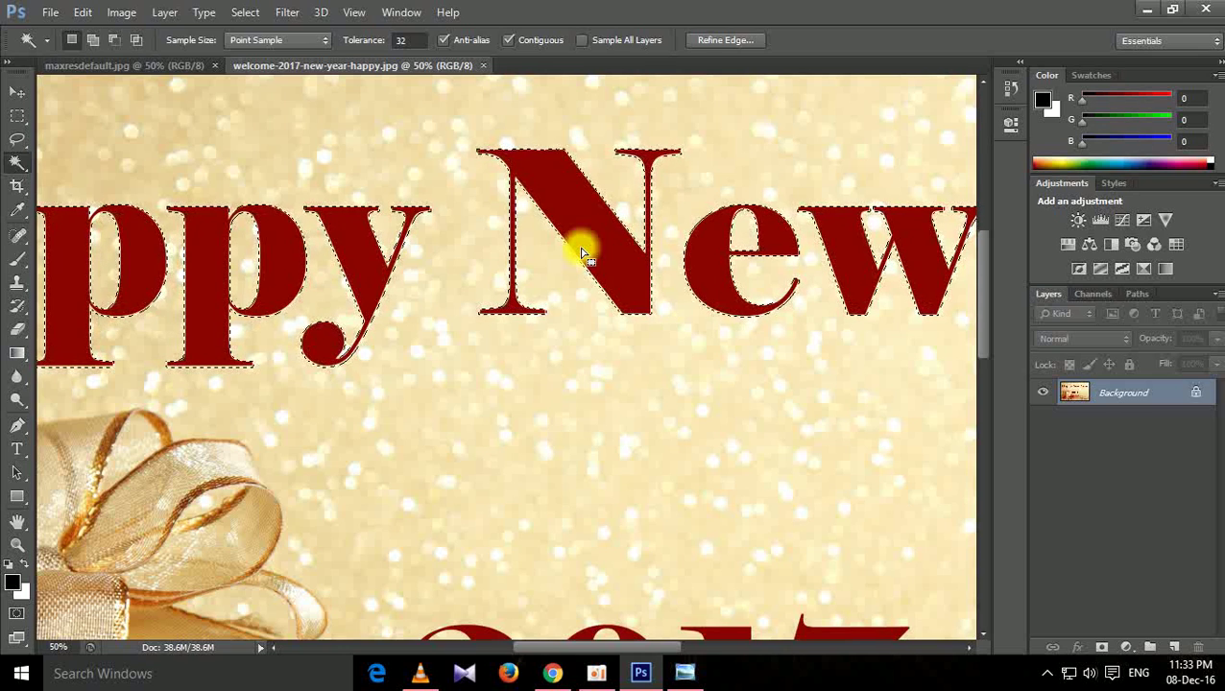
Fill the selected "Happy New Year" letters using Content-Aware, Normal mode and 100% opacity.
{"action": "left_click", "coordinate": [680, 670]}
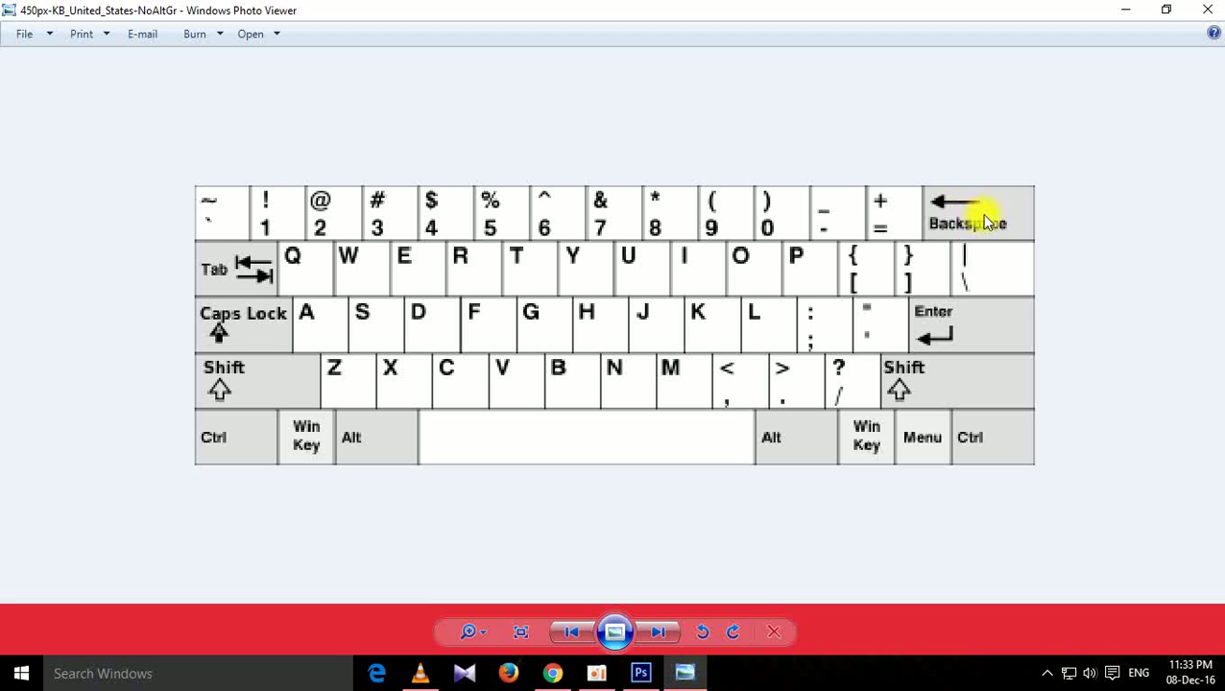
{"action": "left_click", "coordinate": [1125, 9]}
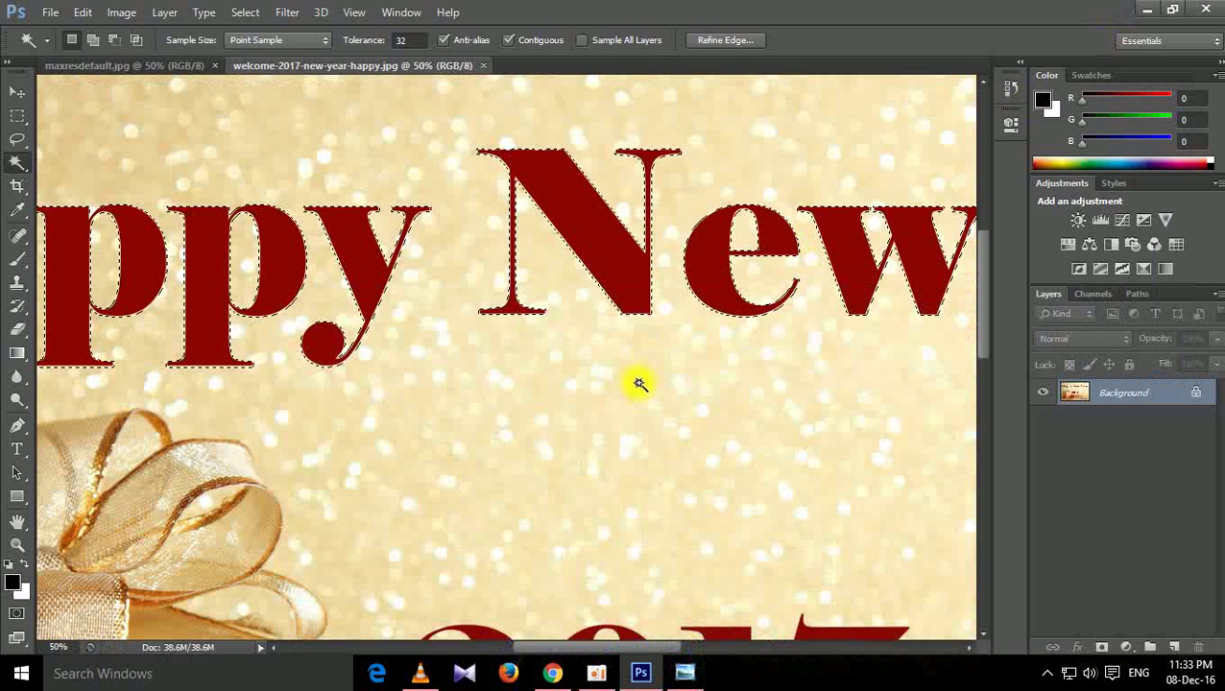
{"action": "key", "text": "shift+F5"}
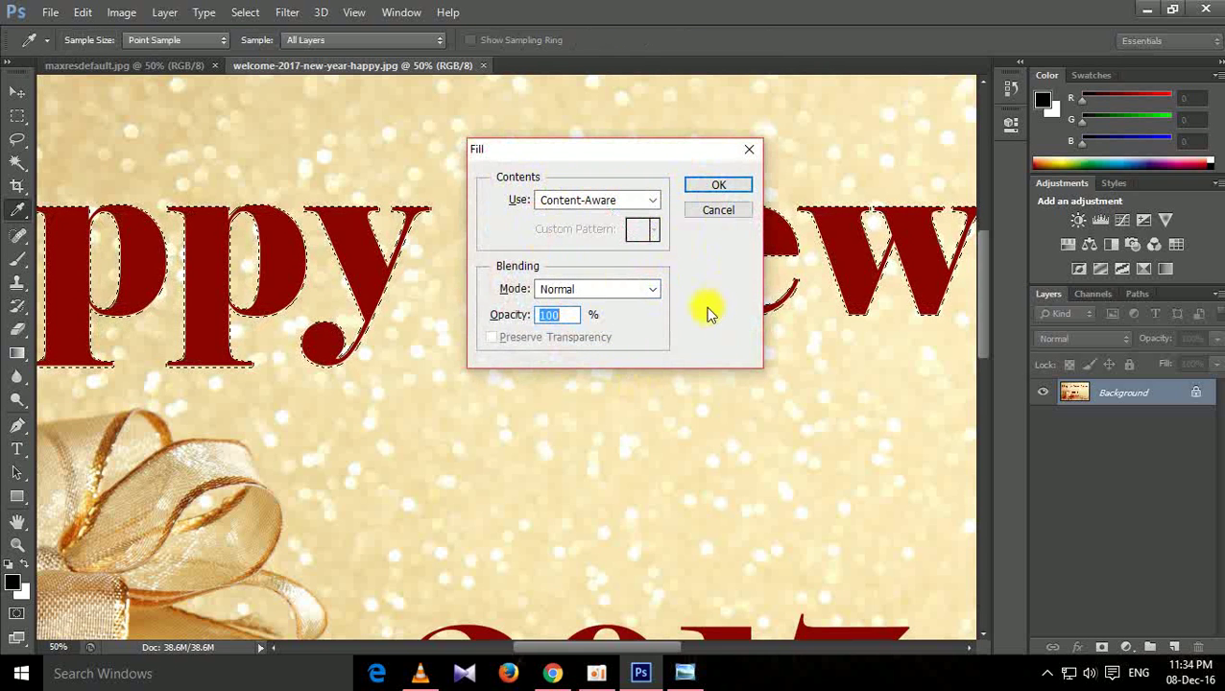
{"action": "left_click", "coordinate": [708, 183]}
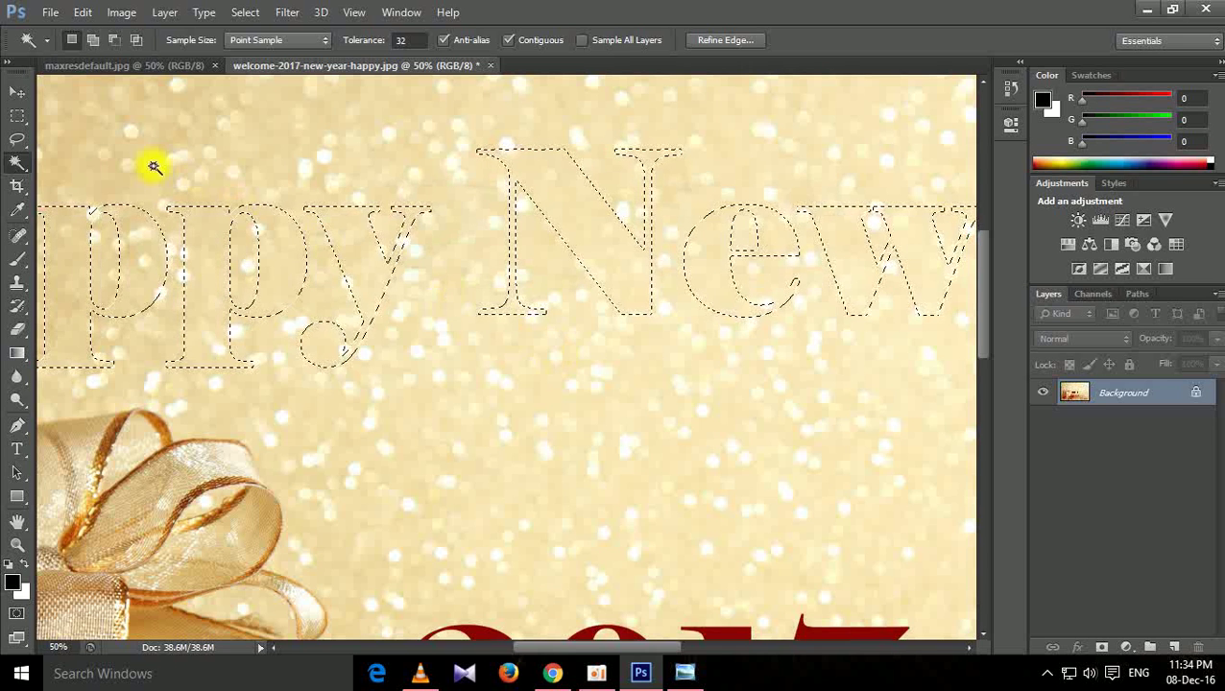
Clear the selection around the filled "Happy New Year" area using the Rectangular Marquee tool.
{"action": "left_click", "coordinate": [18, 115]}
{"action": "left_click", "coordinate": [269, 139]}
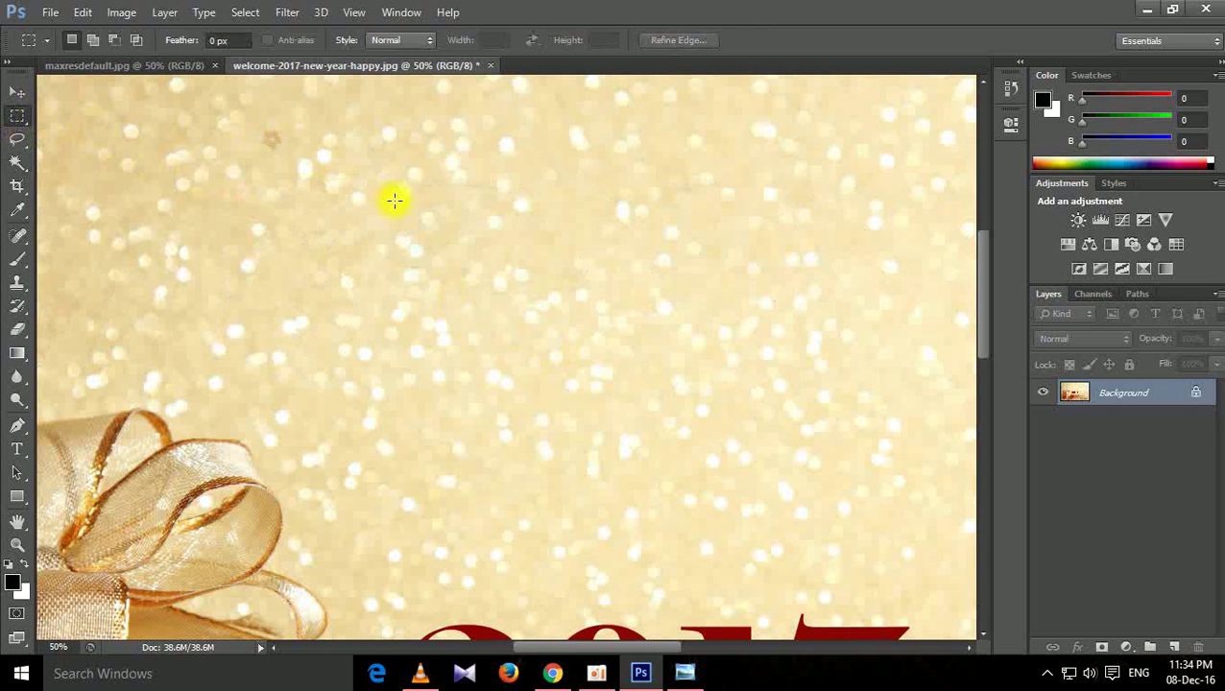
Examine the filled background where the "Happy New Year" text stood, up close and across the whole image.
{"action": "key", "text": "ctrl+minus"}
{"action": "key", "text": "ctrl+minus"}
{"action": "key", "text": "ctrl+minus"}
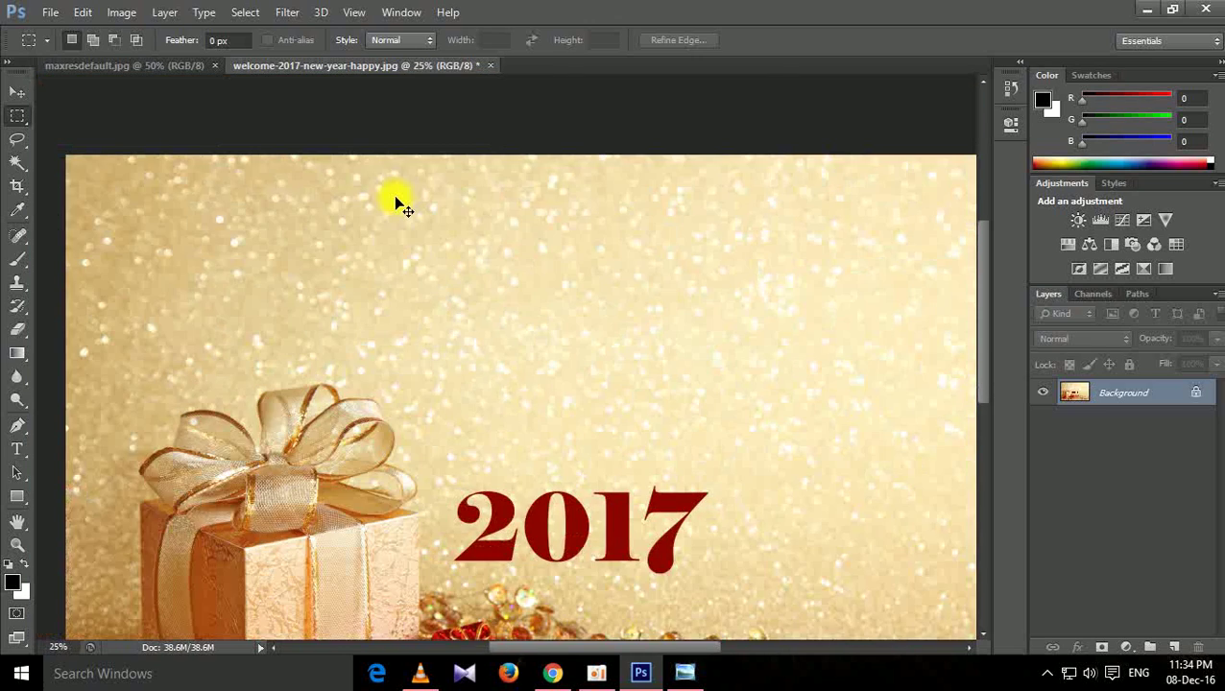
{"action": "key", "text": "ctrl+plus"}
{"action": "key", "text": "ctrl+plus"}
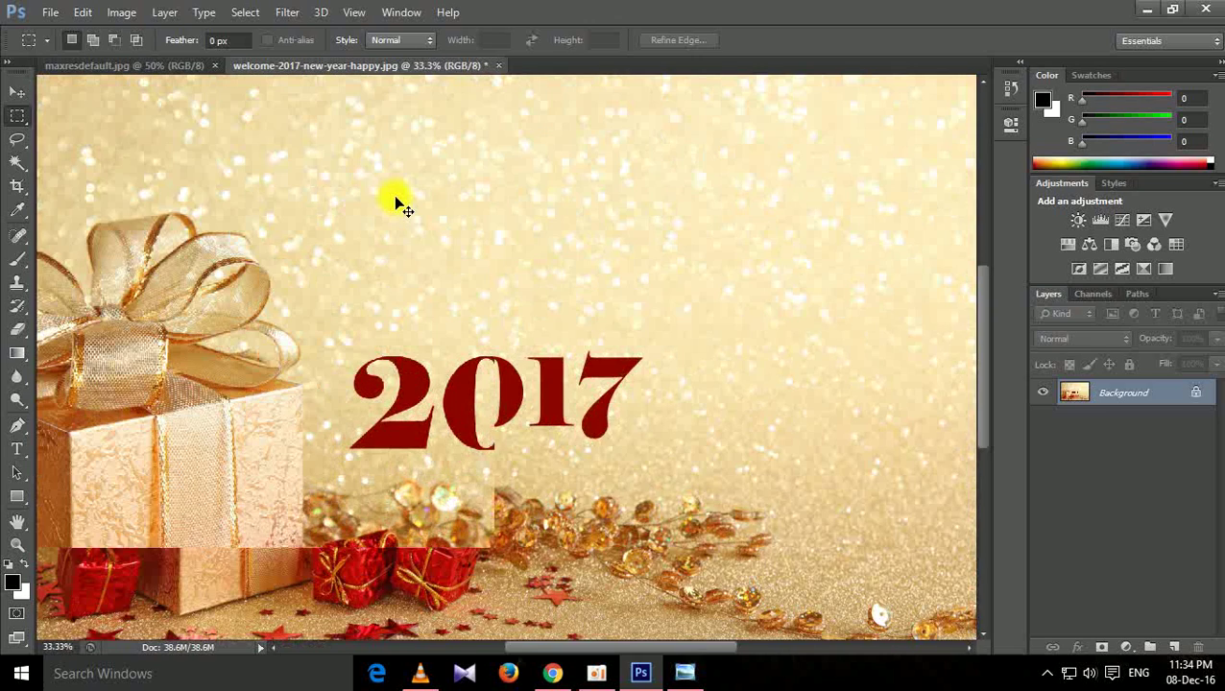
{"action": "mouse_move", "coordinate": [387, 193]}
{"action": "left_mouse_down"}
{"action": "mouse_move", "coordinate": [538, 370]}
{"action": "mouse_move", "coordinate": [687, 507]}
{"action": "left_mouse_up"}
{"action": "key", "text": "ctrl+plus"}
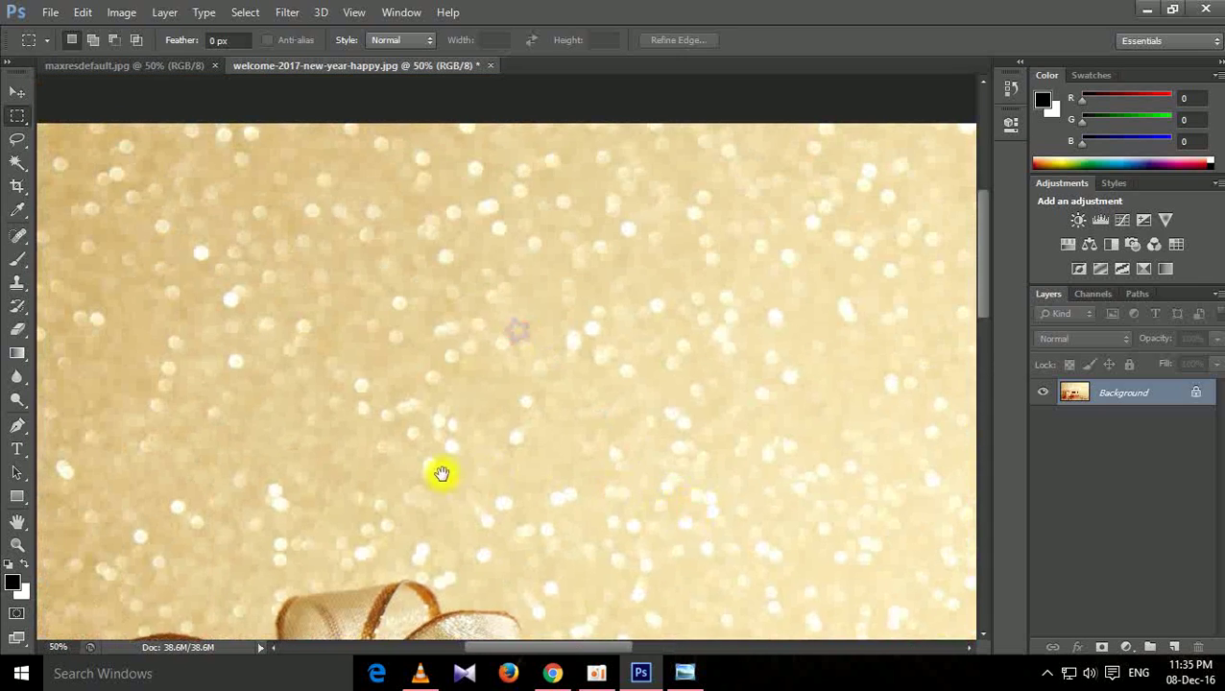
{"action": "left_click_drag", "start_coordinate": [440, 474], "coordinate": [705, 396]}
{"action": "mouse_move", "coordinate": [522, 402]}
{"action": "left_mouse_down"}
{"action": "mouse_move", "coordinate": [633, 392]}
{"action": "mouse_move", "coordinate": [547, 404]}
{"action": "left_mouse_up"}
{"action": "left_click_drag", "start_coordinate": [710, 377], "coordinate": [495, 423]}
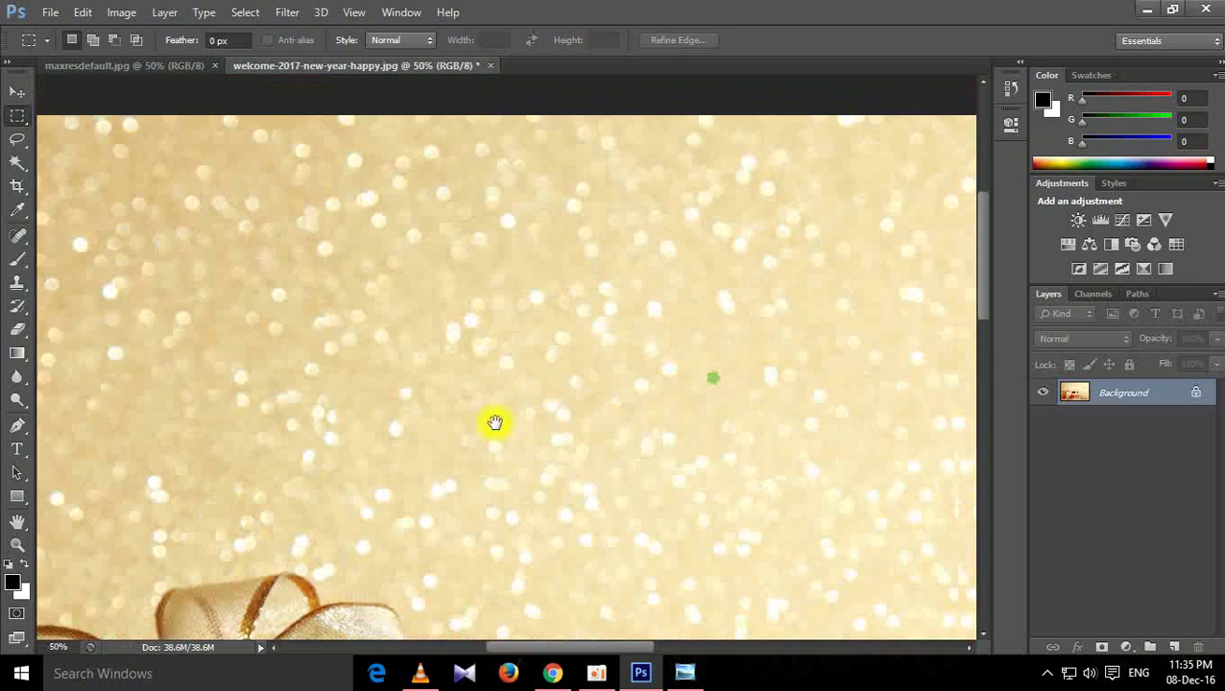
{"action": "left_click_drag", "start_coordinate": [721, 411], "coordinate": [521, 335]}
{"action": "left_click_drag", "start_coordinate": [752, 383], "coordinate": [560, 387]}
{"action": "left_click_drag", "start_coordinate": [782, 372], "coordinate": [798, 282]}
{"action": "left_click_drag", "start_coordinate": [506, 402], "coordinate": [721, 403]}
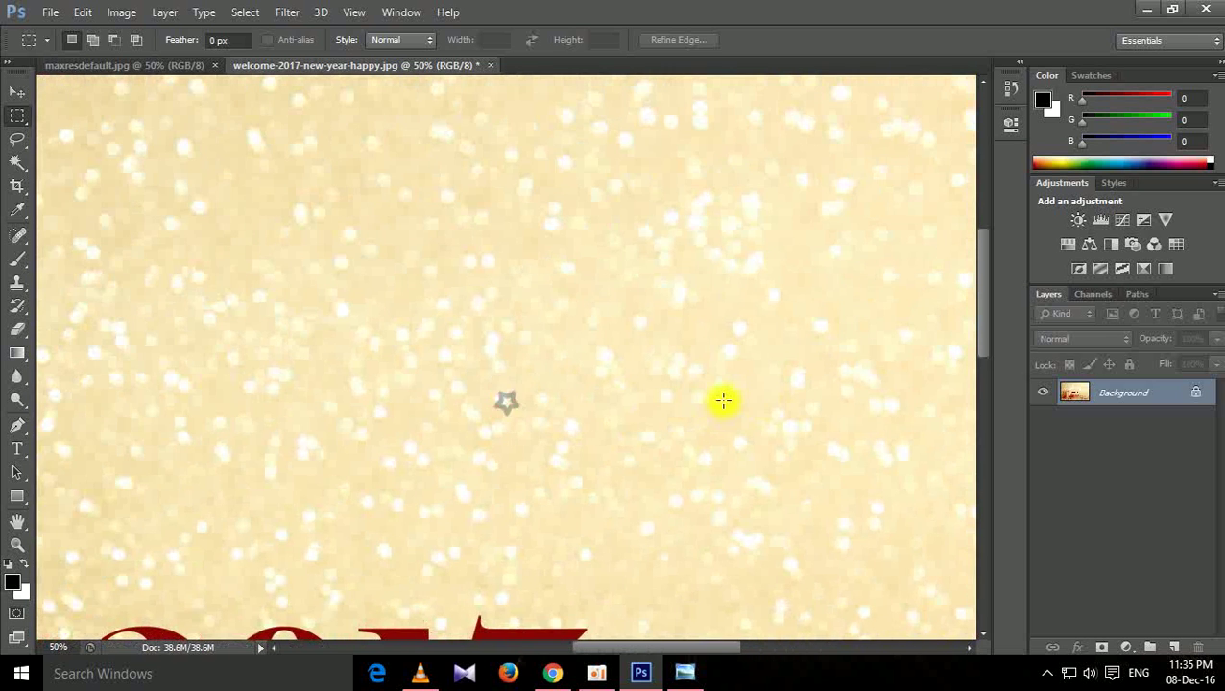
{"action": "key", "text": "ctrl+minus"}
{"action": "key", "text": "ctrl+minus"}
{"action": "key", "text": "ctrl+minus"}
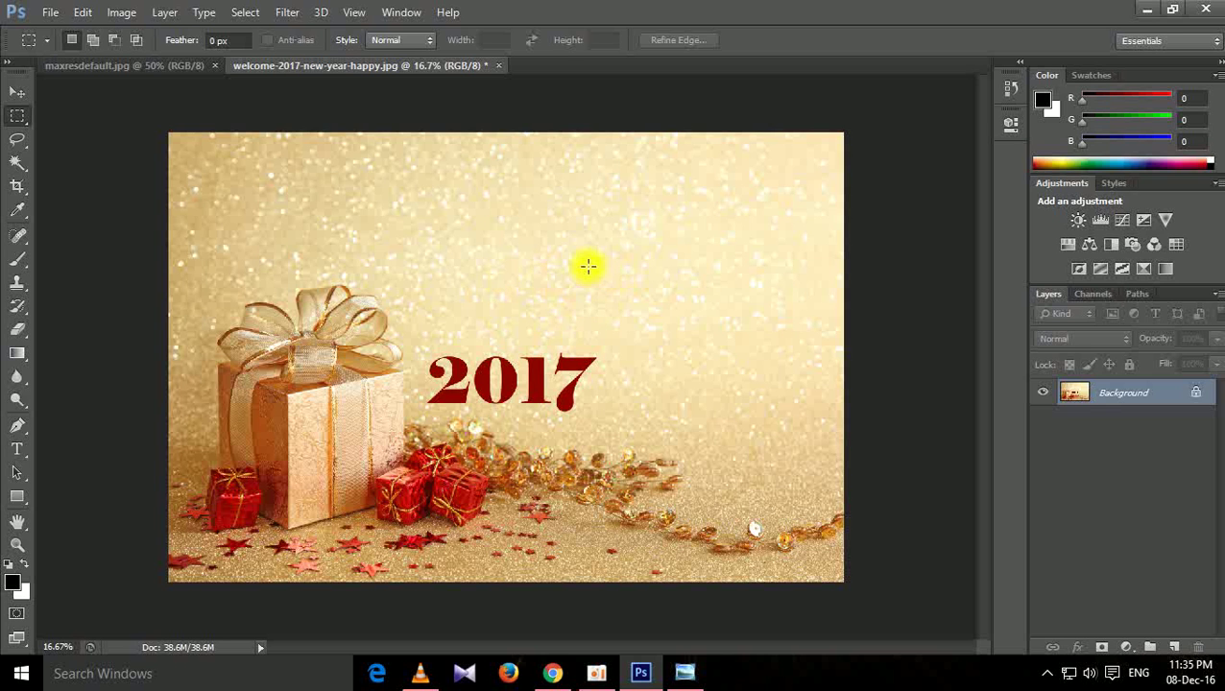
Switch to the maxresdefault.jpg image and activate the Magic Wand tool.
{"action": "left_click", "coordinate": [162, 70]}
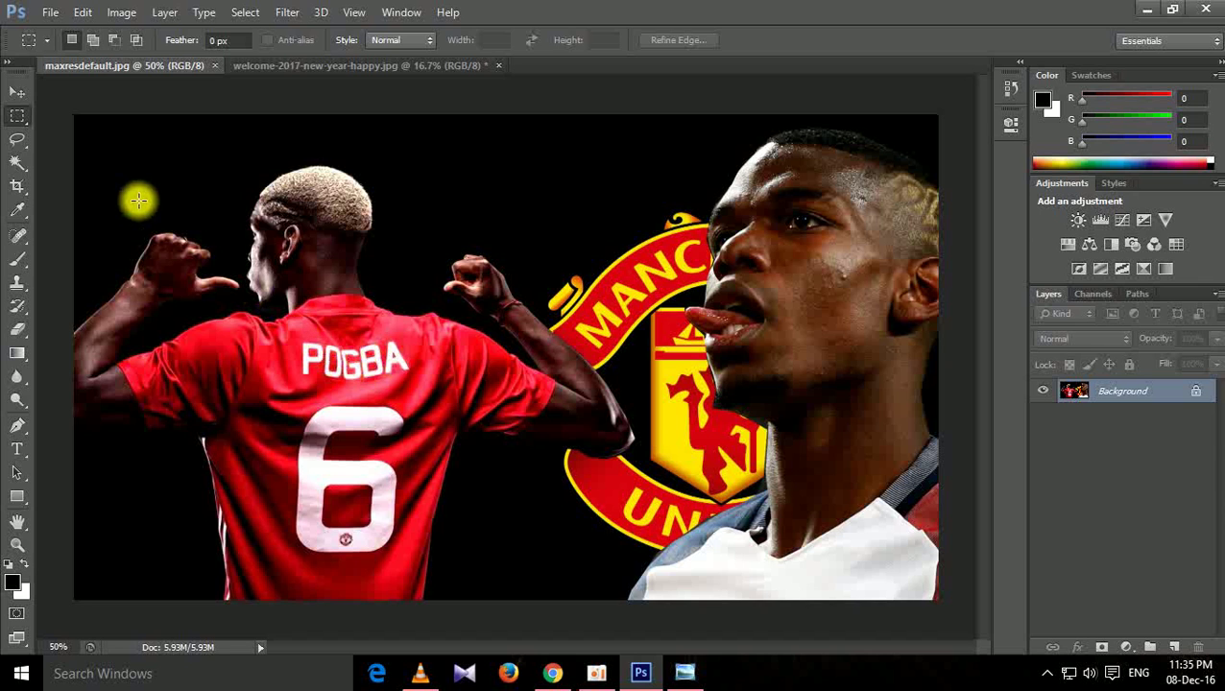
{"action": "left_click", "coordinate": [17, 166]}
{"action": "right_click", "coordinate": [17, 165]}
{"action": "left_click", "coordinate": [83, 177]}
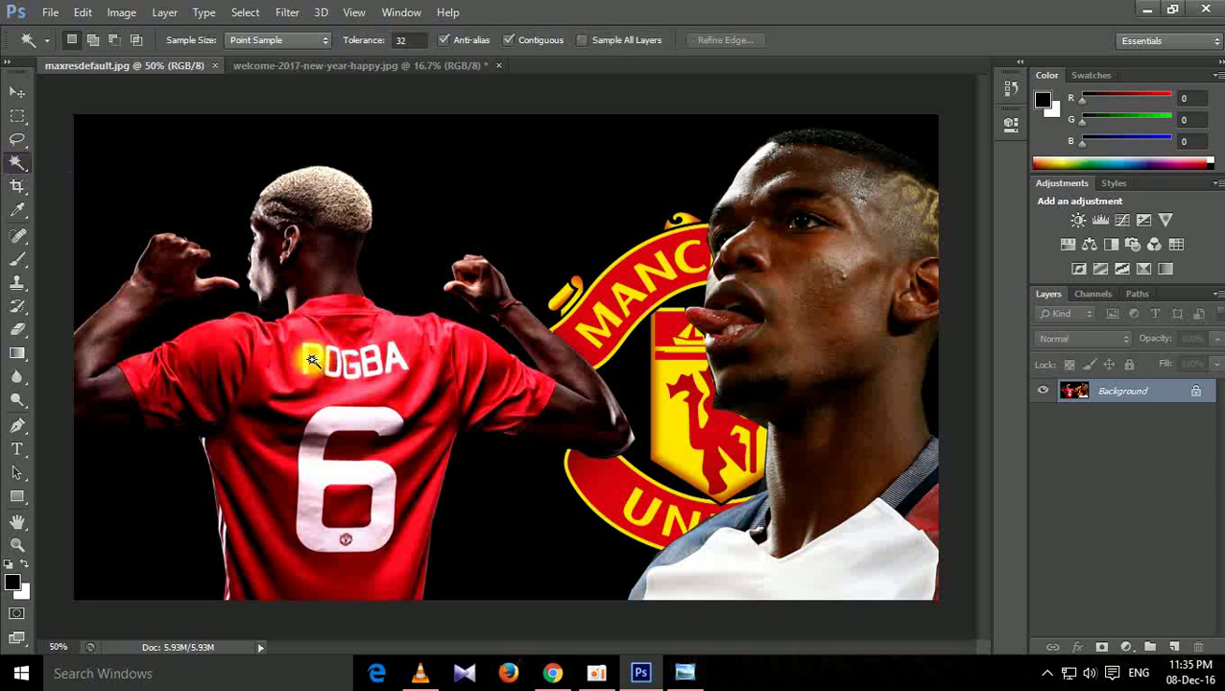
View the keyboard layout image 450px-KB_United_States-NoAltGr in Windows Photo Viewer, and return to Photoshop.
{"action": "left_click", "coordinate": [684, 673]}
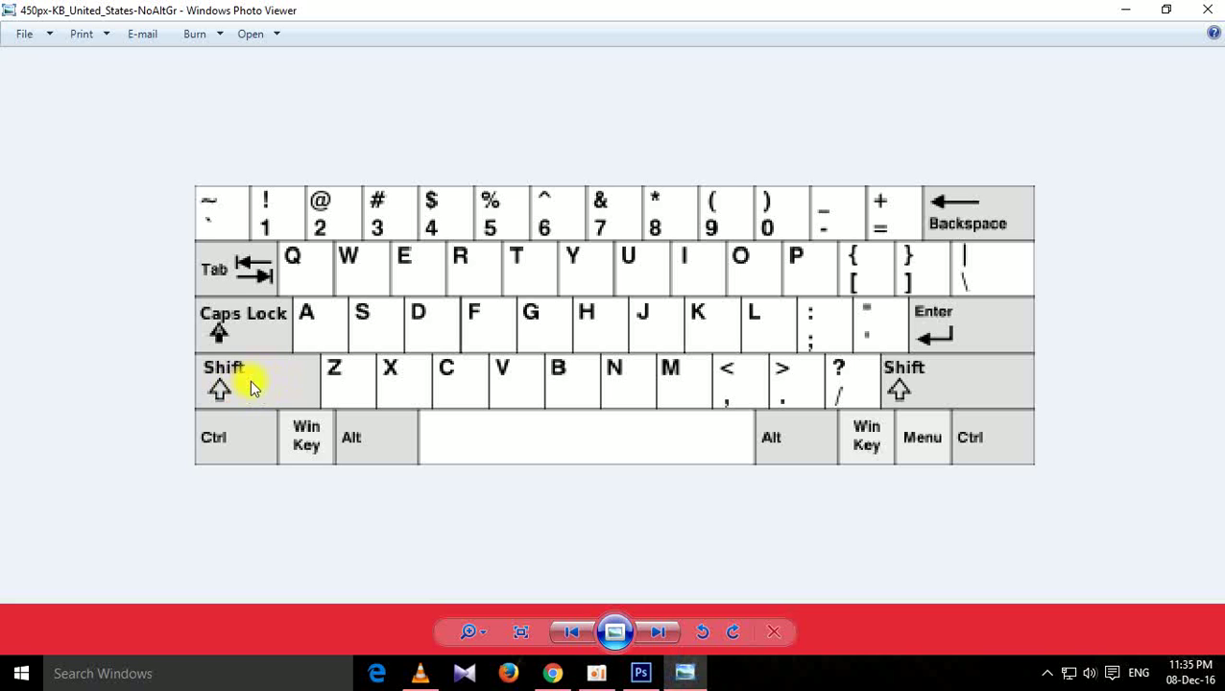
{"action": "left_click", "coordinate": [1125, 9]}
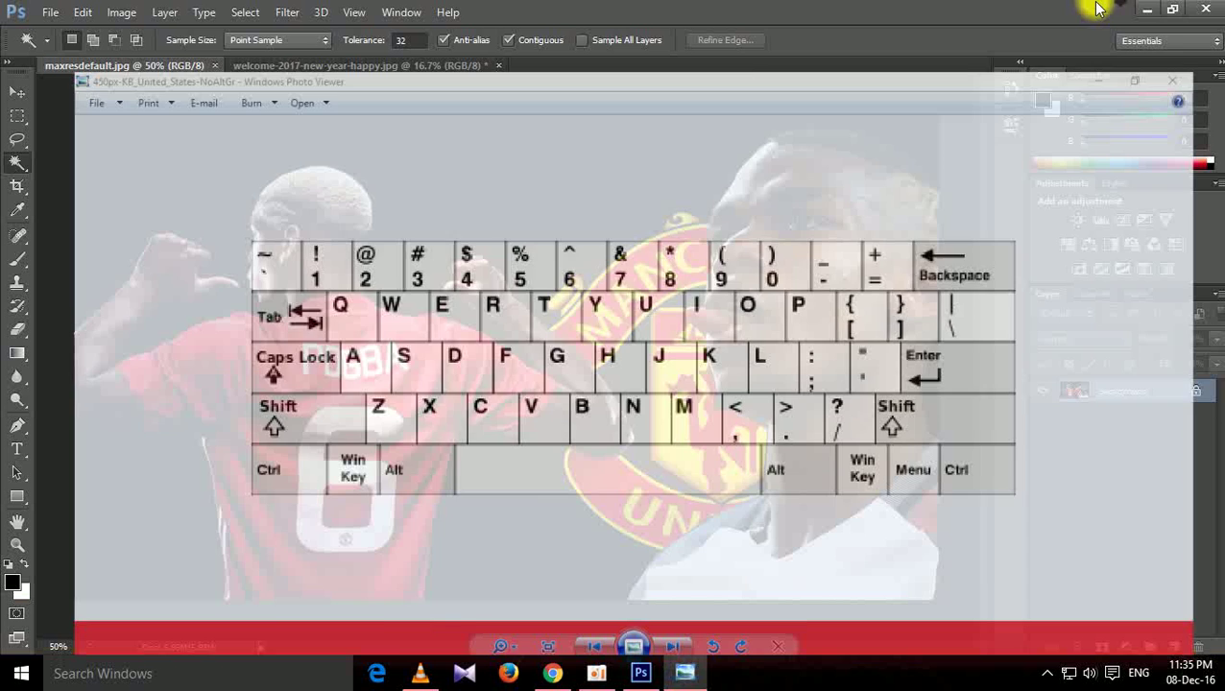
Select all the white letters of "POGBA" on the red shirt with the Magic Wand, adding each letter to the selection.
{"action": "left_click", "coordinate": [309, 358]}
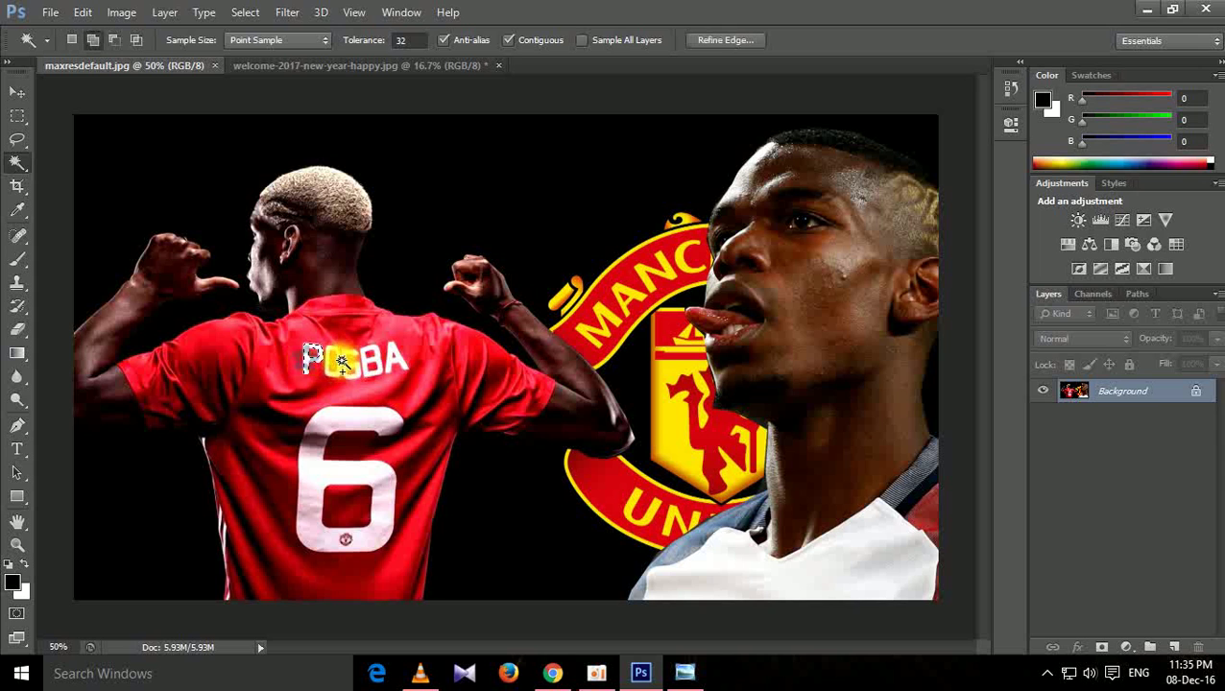
{"action": "left_click", "coordinate": [339, 357], "text": "shift"}
{"action": "left_click", "coordinate": [367, 358], "text": "shift"}
{"action": "left_click", "coordinate": [376, 358], "text": "shift"}
{"action": "left_click", "coordinate": [397, 355], "text": "shift"}
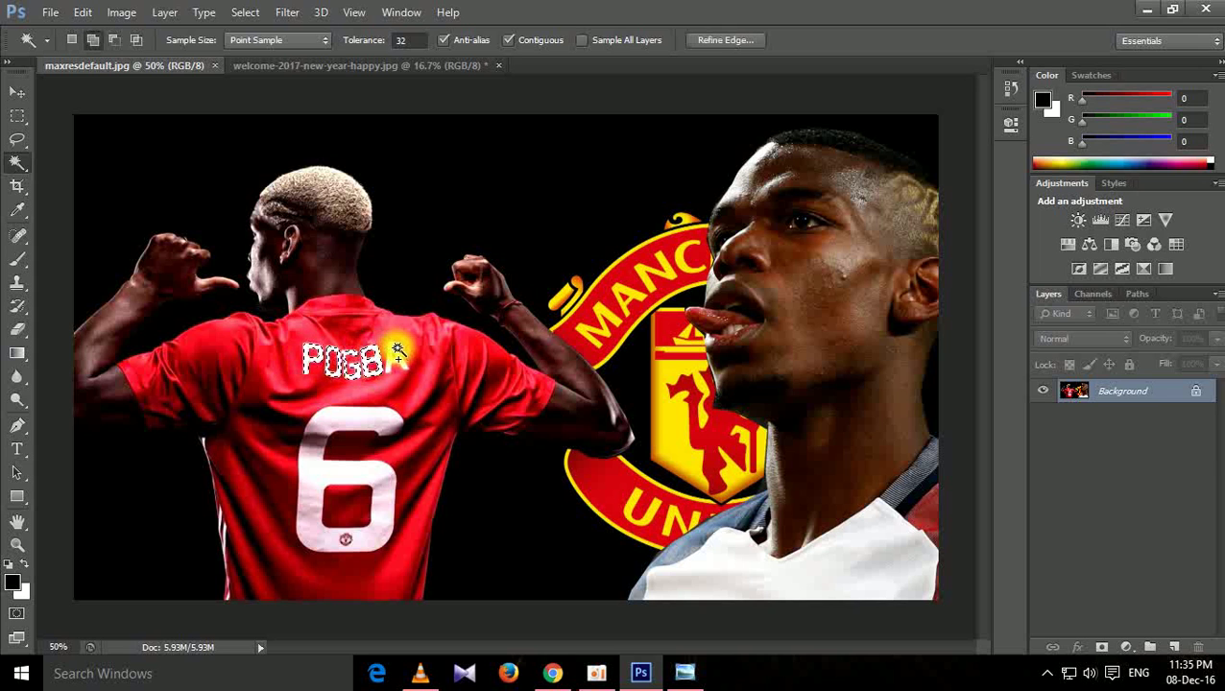
{"action": "left_click", "coordinate": [397, 352], "text": "shift"}
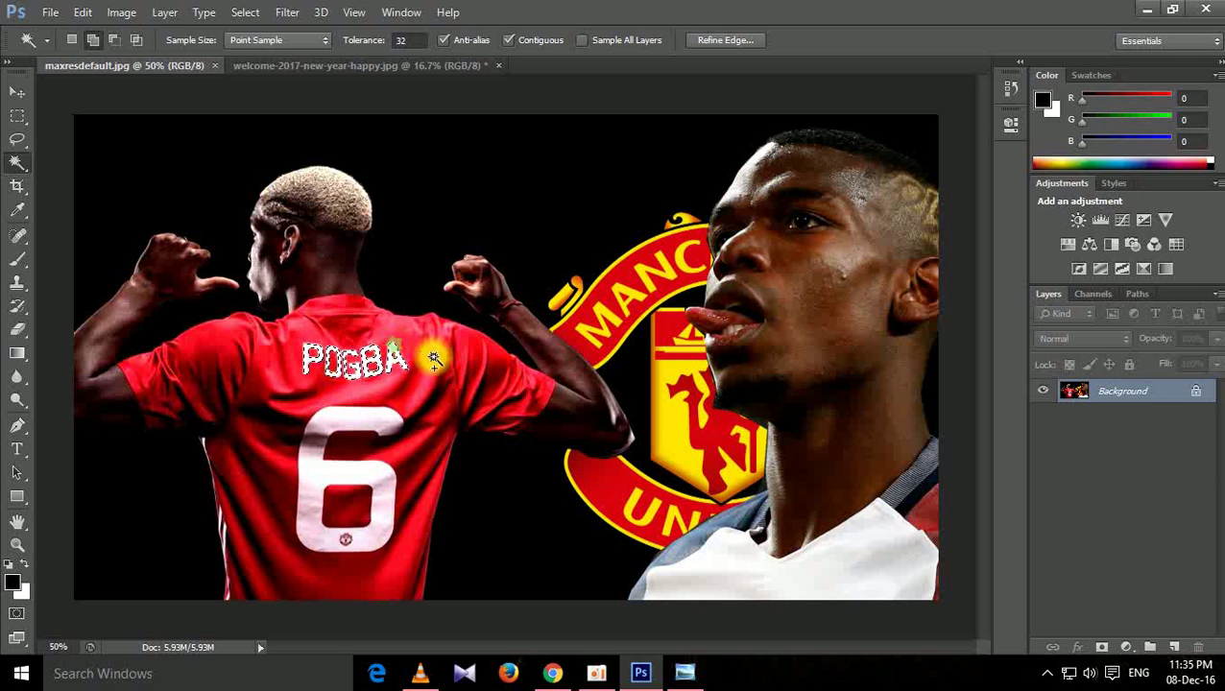
{"action": "left_click", "coordinate": [92, 40]}
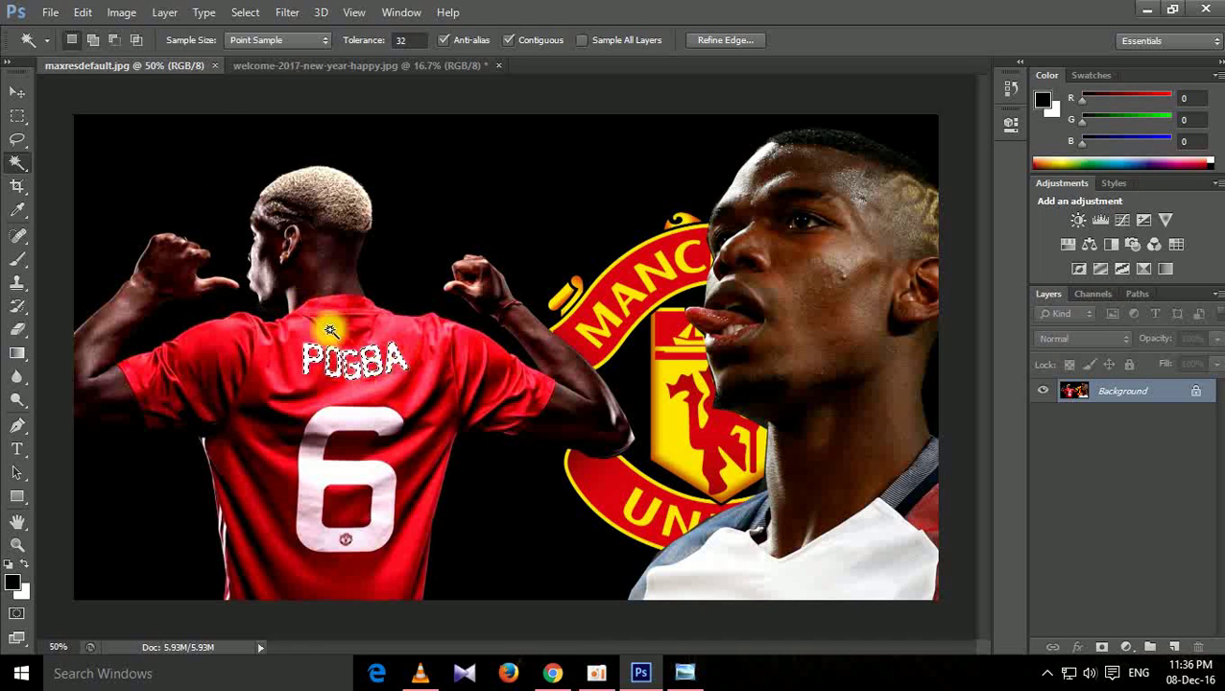
Expand the selection around the "POGBA" letters, accepting the preset pixel amount.
{"action": "left_click", "coordinate": [244, 12]}
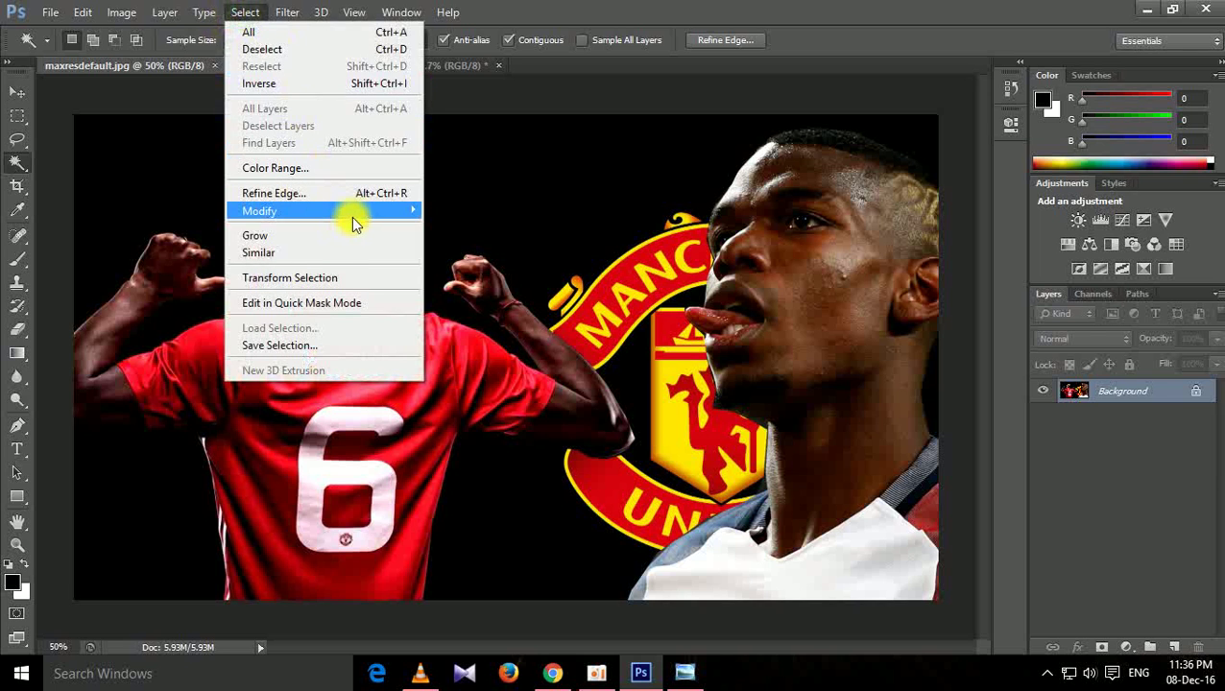
{"action": "mouse_move", "coordinate": [381, 211]}
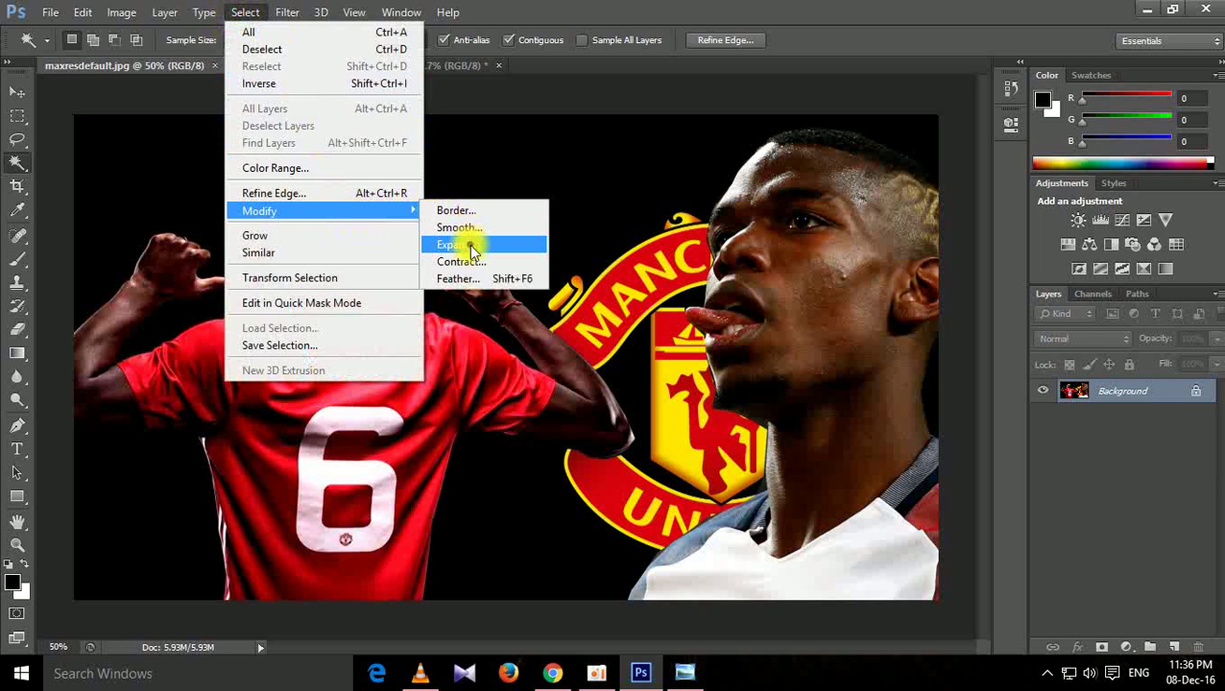
{"action": "left_click", "coordinate": [468, 243]}
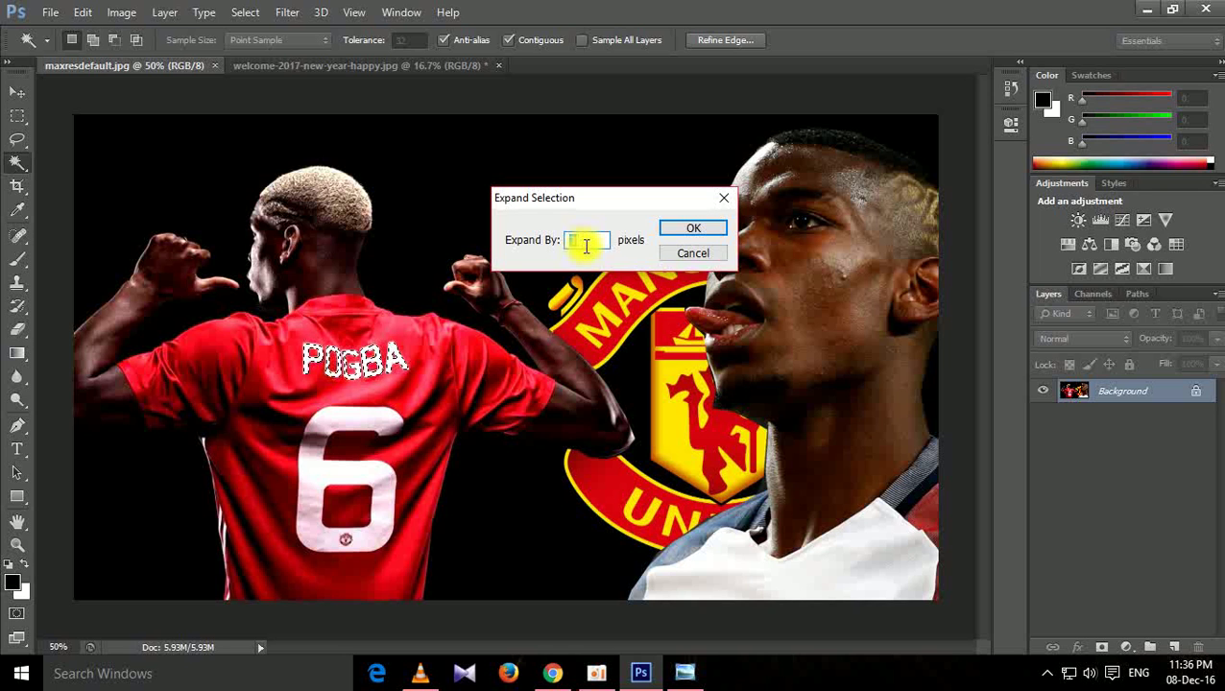
{"action": "left_click", "coordinate": [693, 231]}
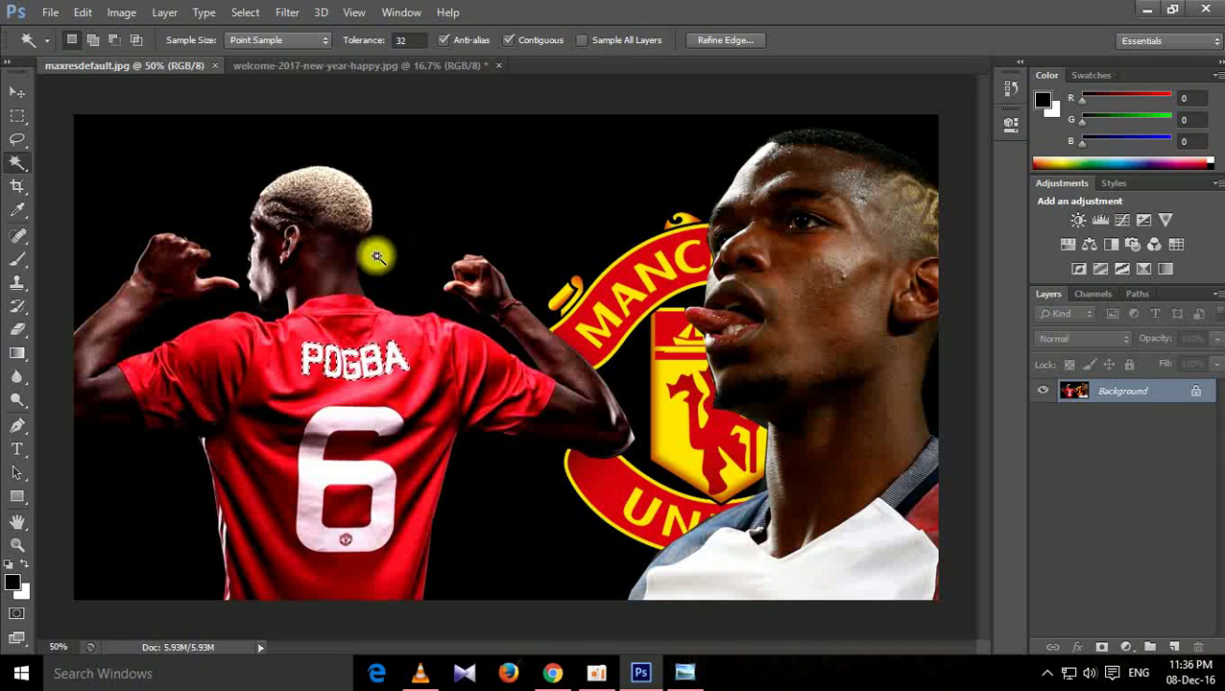
Look at the keyboard layout image in Windows Photo Viewer again, and return to Photoshop.
{"action": "left_click", "coordinate": [688, 670]}
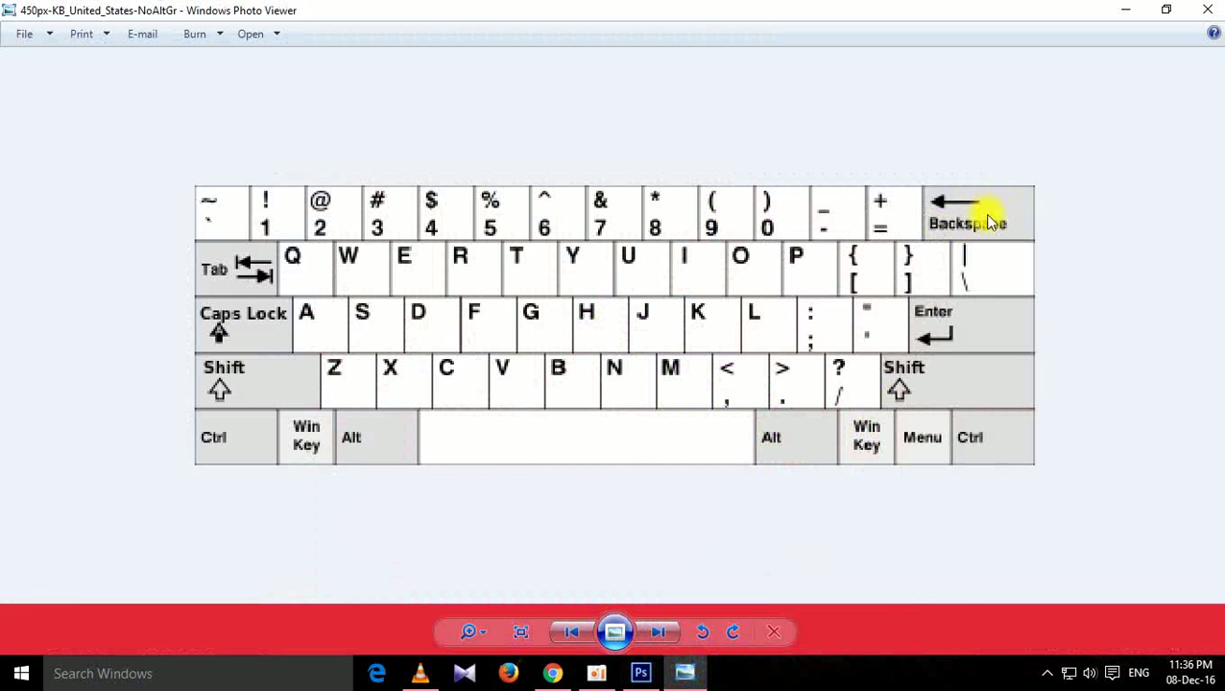
{"action": "left_click", "coordinate": [1125, 11]}
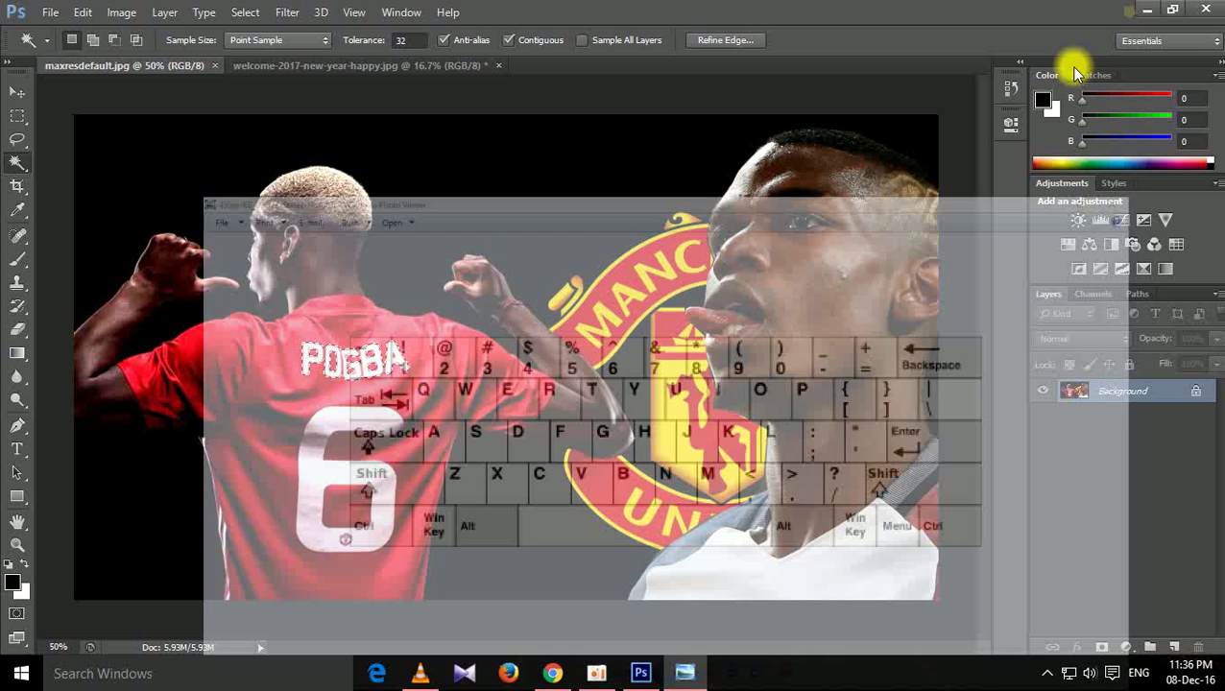
Fill the selected "POGBA" letters using Content-Aware, Normal mode and 100% opacity.
{"action": "key", "text": "shift+F5"}
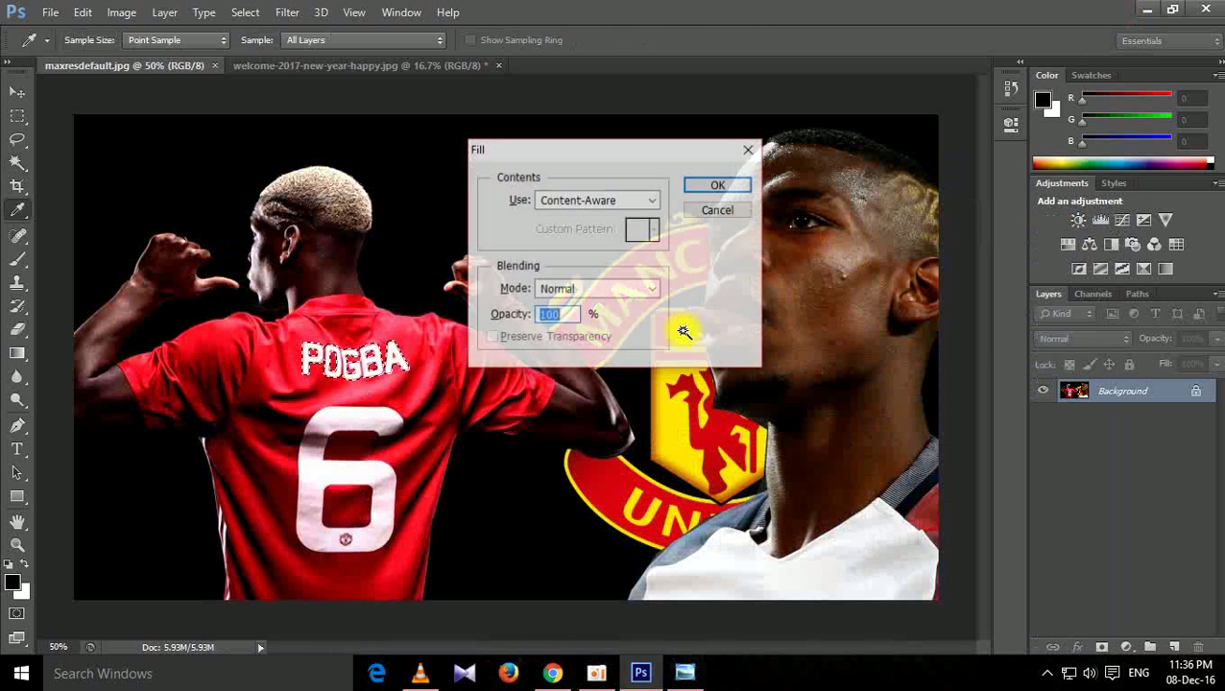
{"action": "left_click", "coordinate": [708, 184]}
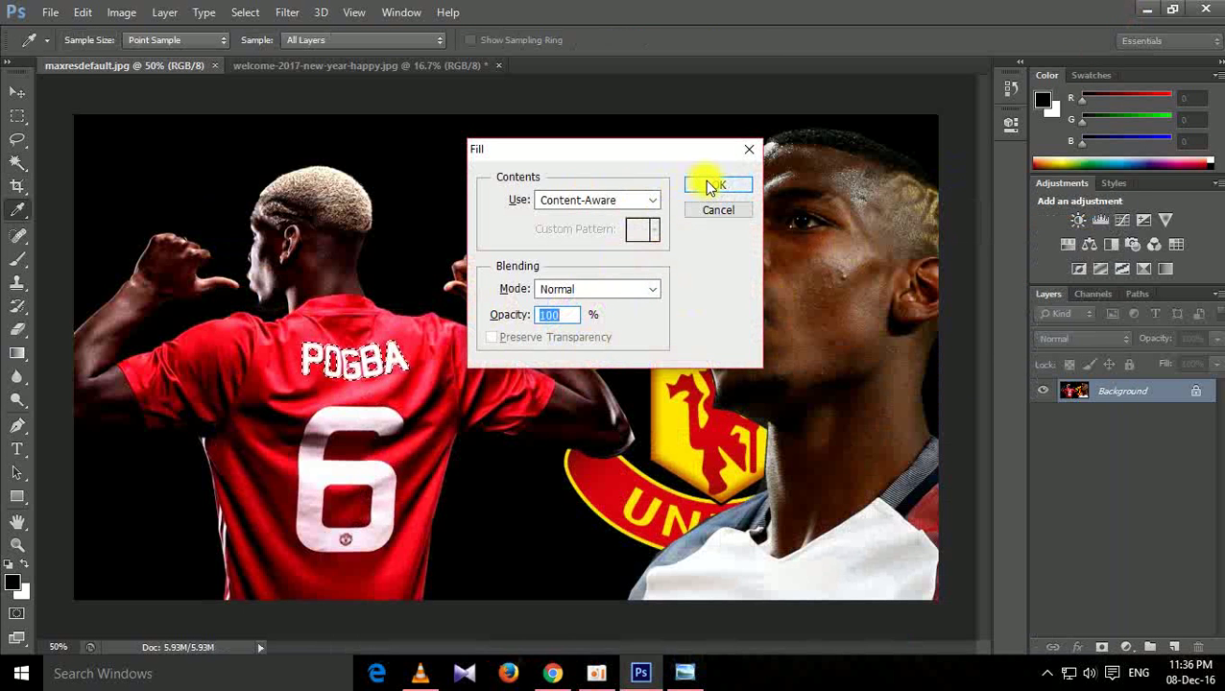
{"action": "key", "text": "w"}
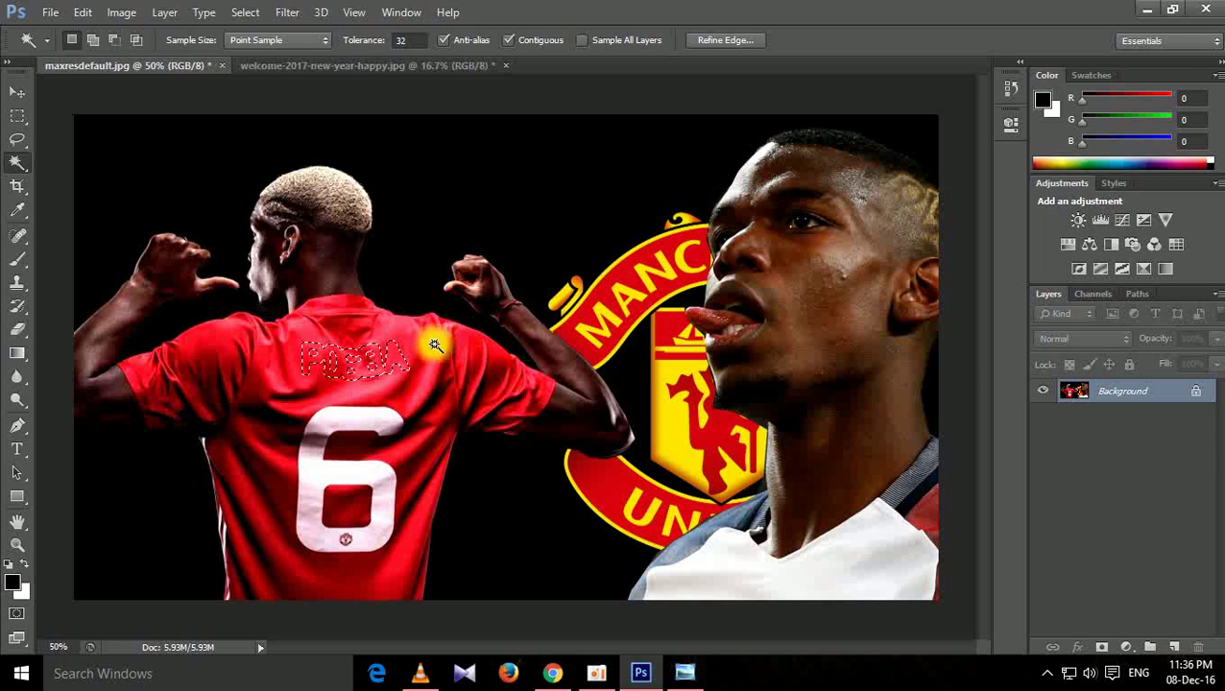
Clear the selection on the shirt with the Rectangular Marquee tool and examine the filled area above the number 6.
{"action": "left_click", "coordinate": [18, 116]}
{"action": "left_click", "coordinate": [383, 295]}
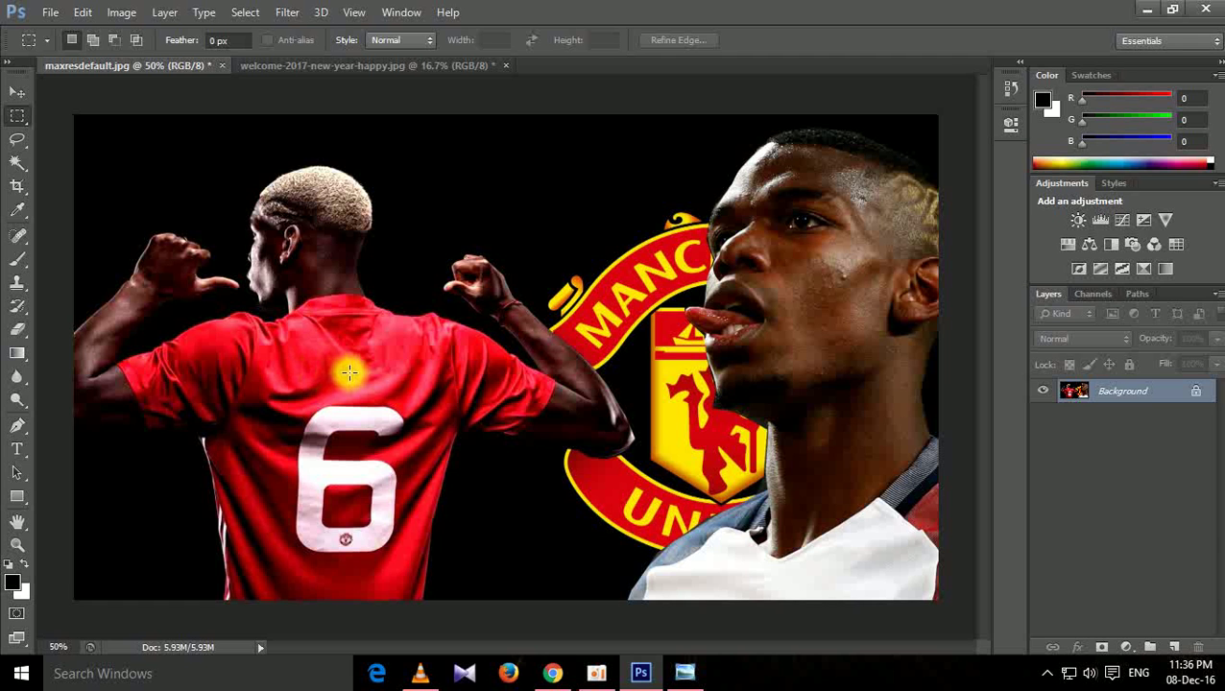
{"action": "scroll", "coordinate": [346, 367], "scroll_direction": "up", "scroll_amount": 2}
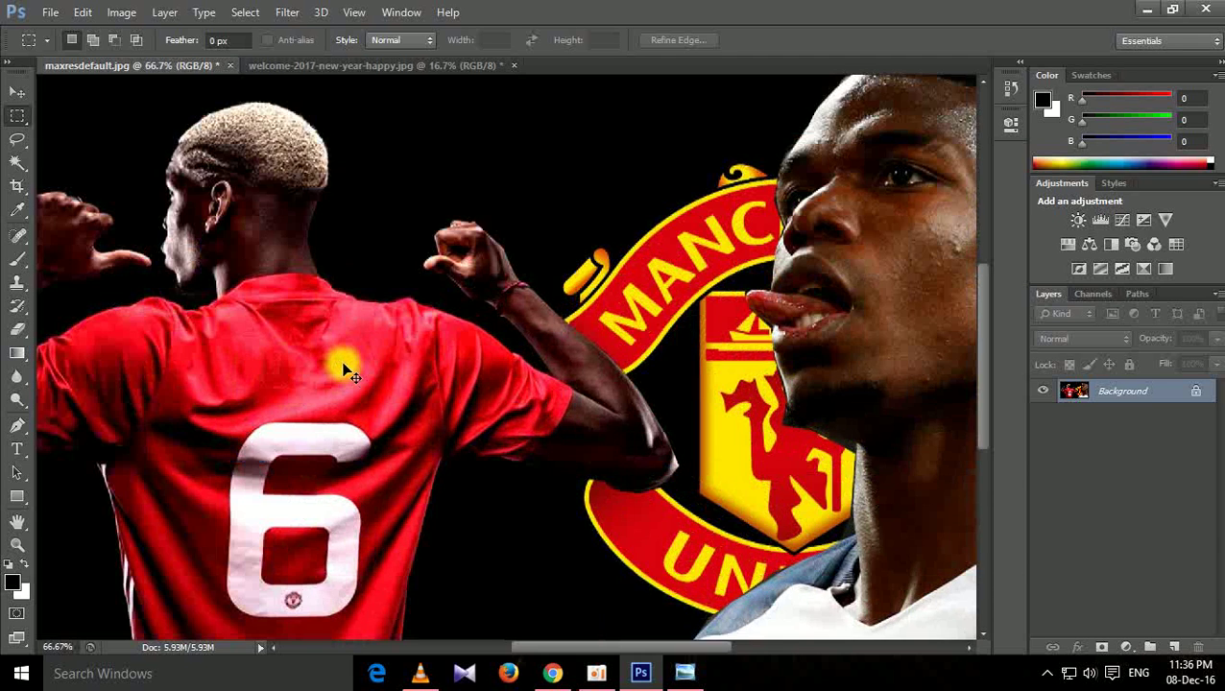
{"action": "left_click_drag", "start_coordinate": [300, 333], "coordinate": [509, 351]}
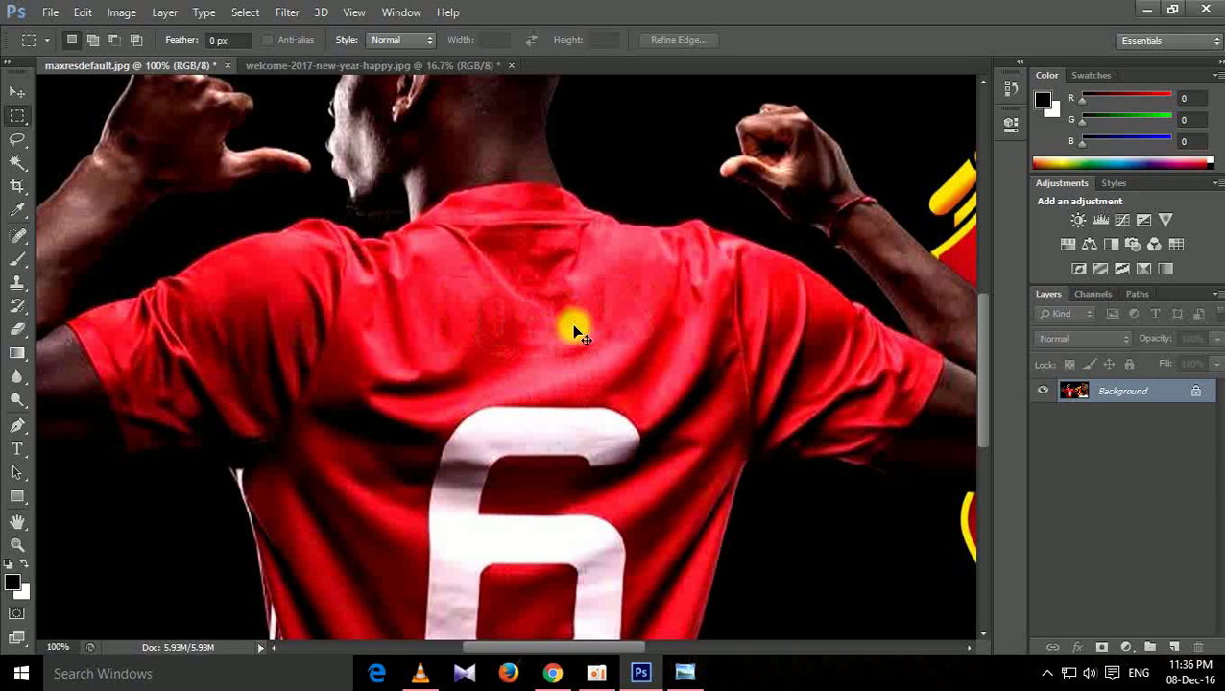
{"action": "scroll", "coordinate": [574, 330], "scroll_direction": "down", "scroll_amount": 1}
{"action": "scroll", "coordinate": [574, 329], "scroll_direction": "down", "scroll_amount": 1}
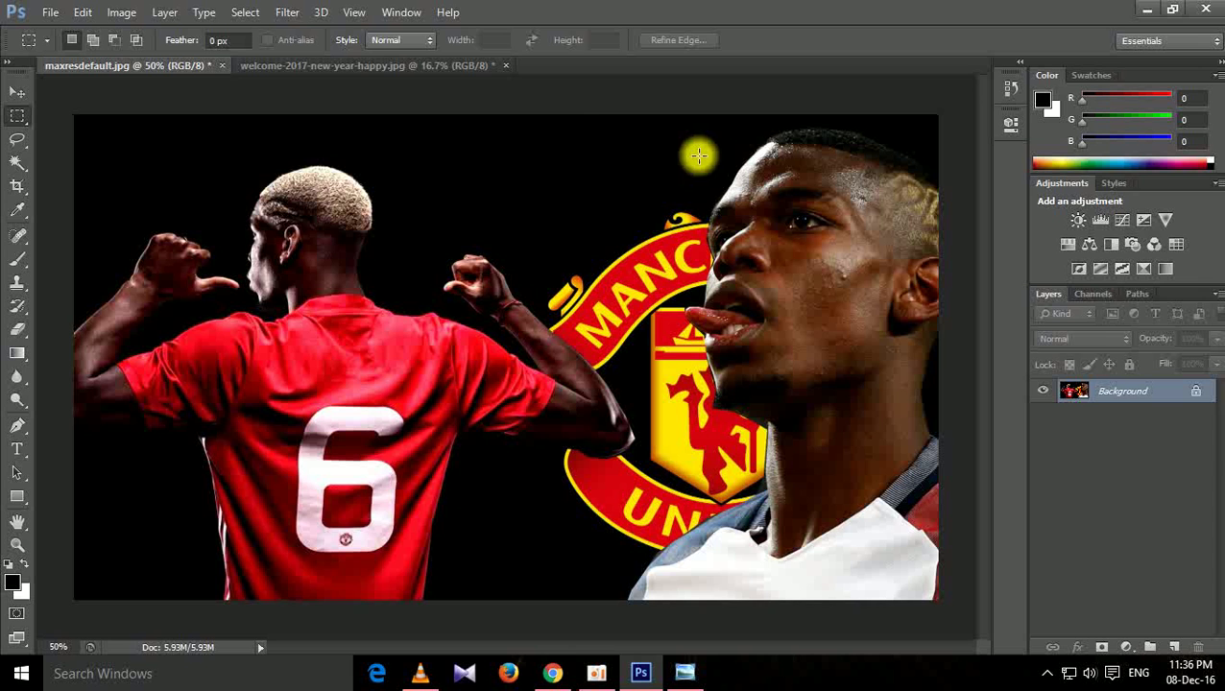
Close the welcome-2017-new-year-happy.jpg image and Photoshop without saving the changes.
{"action": "left_click", "coordinate": [506, 65]}
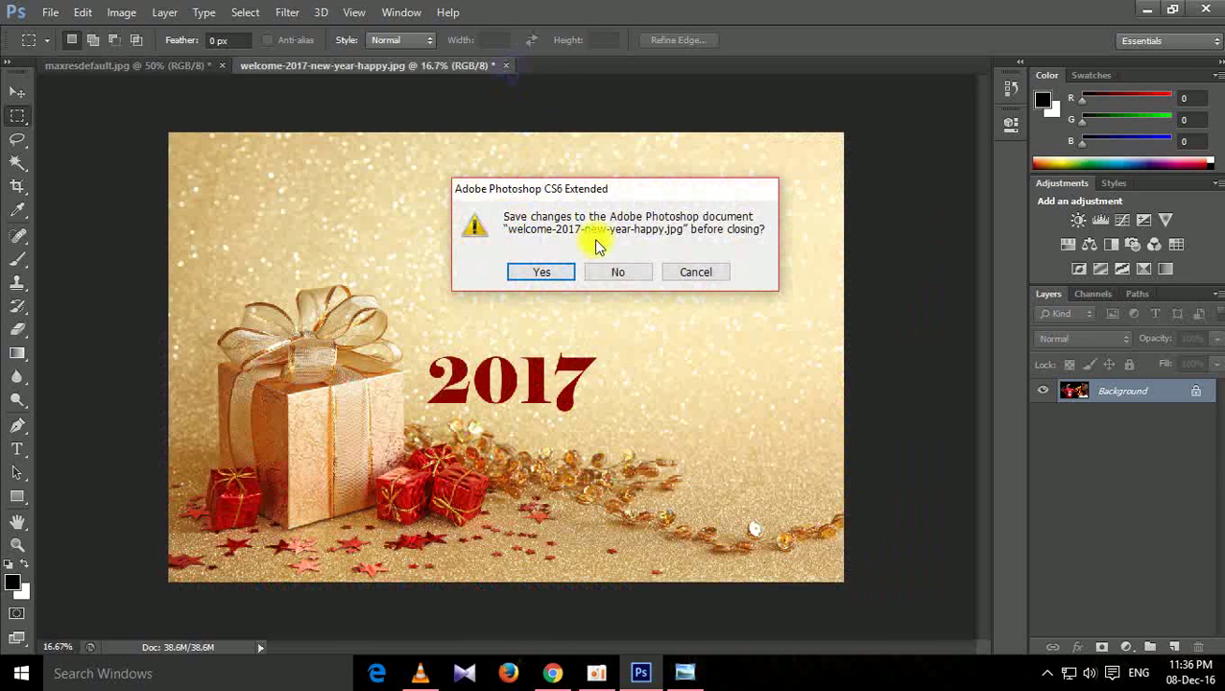
{"action": "left_click", "coordinate": [619, 272]}
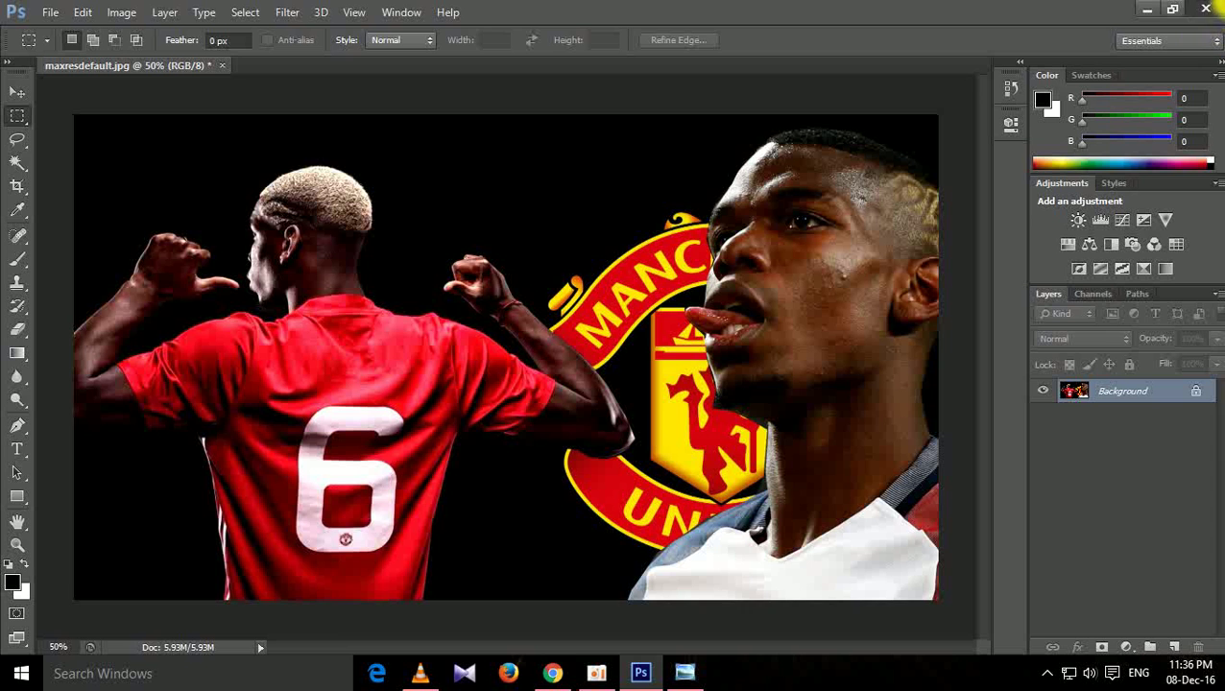
{"action": "left_click", "coordinate": [1206, 8]}
{"action": "left_click", "coordinate": [641, 264]}
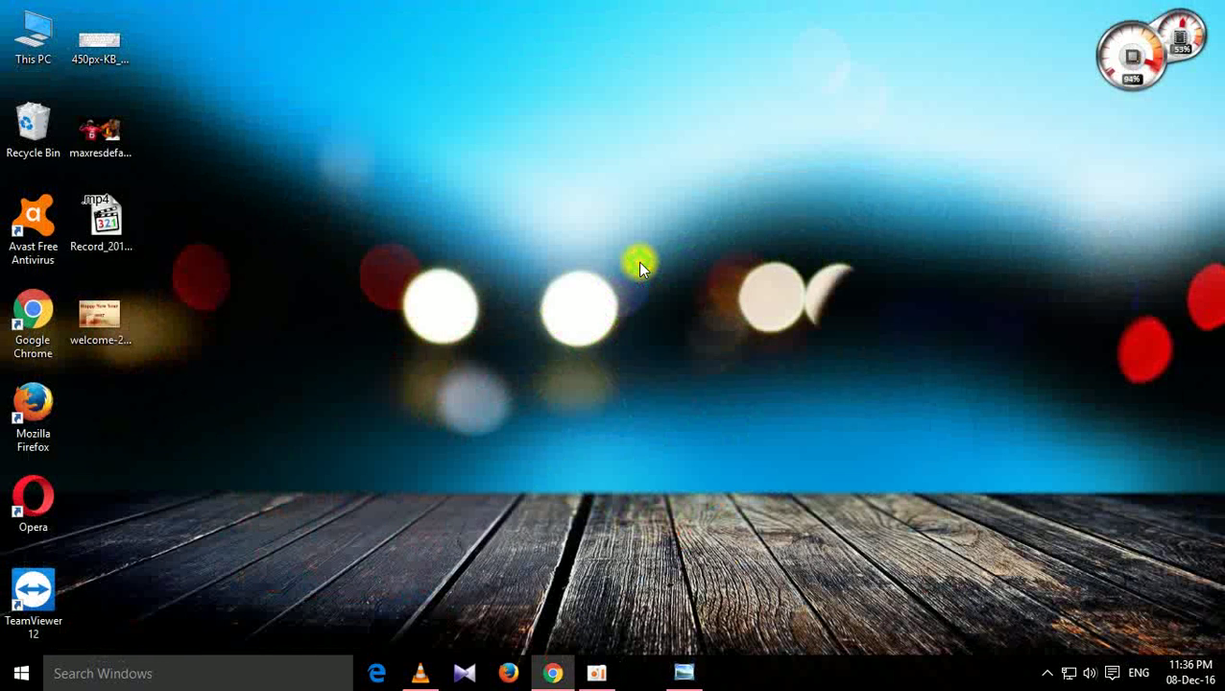
{"action": "right_click", "coordinate": [637, 262]}
{"action": "left_click", "coordinate": [689, 317]}
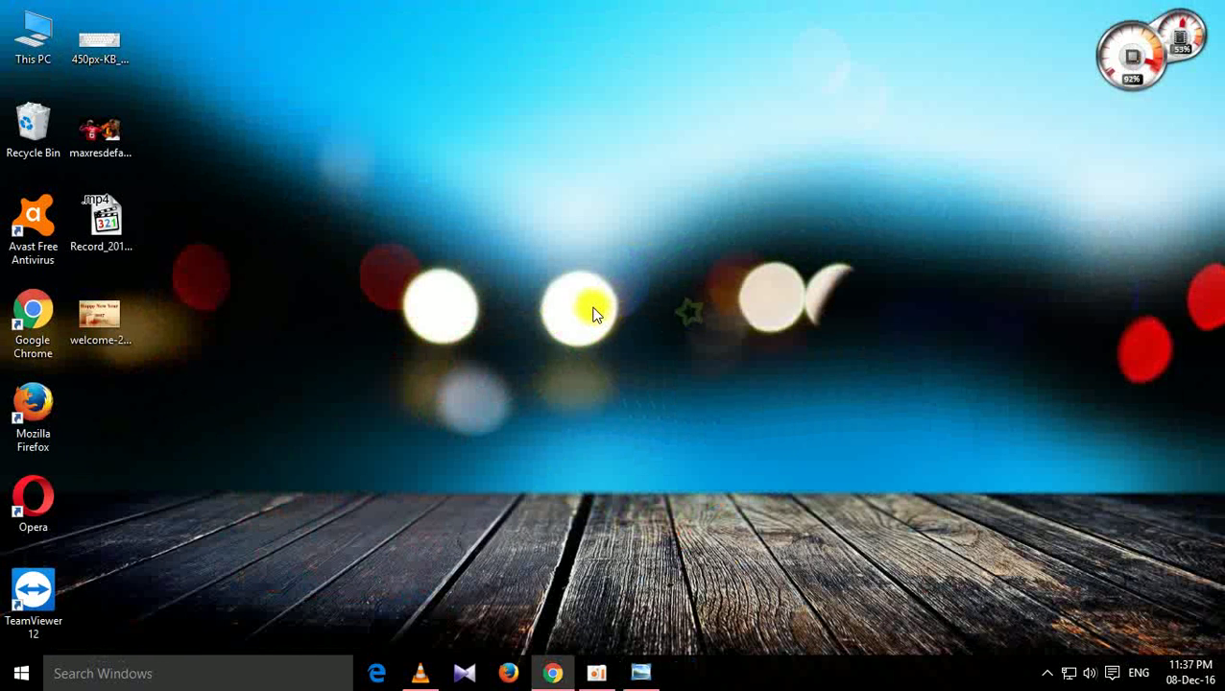
{"action": "right_click", "coordinate": [590, 309]}
{"action": "left_click", "coordinate": [639, 352]}
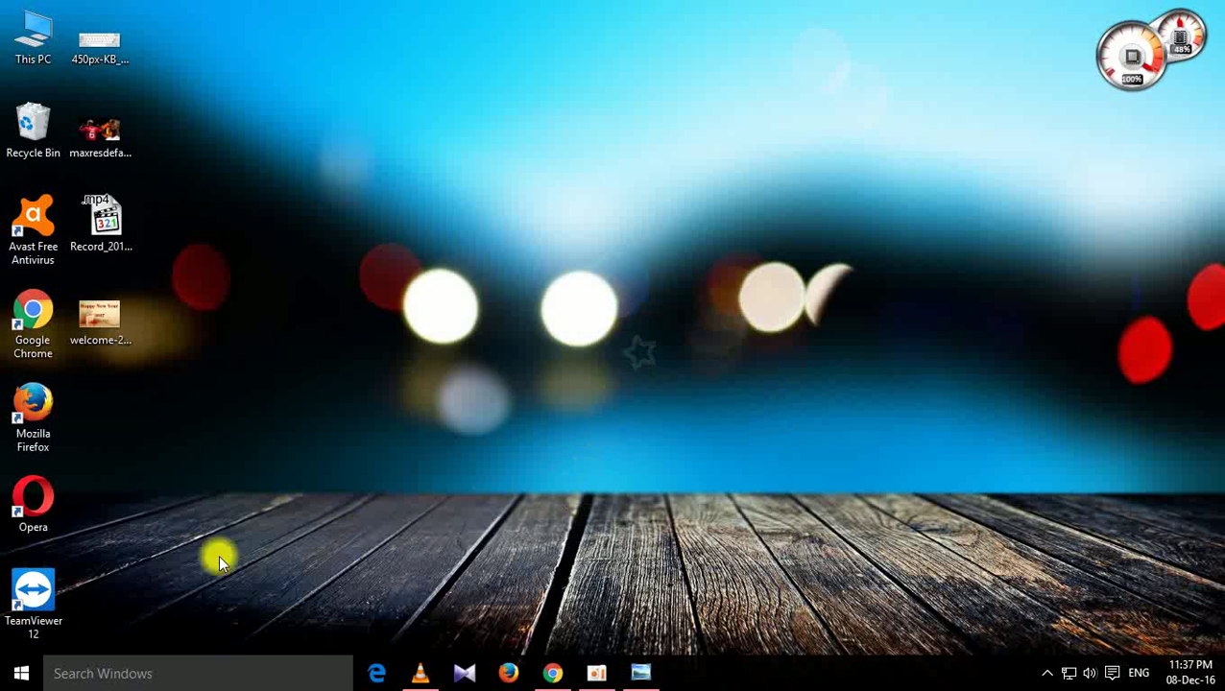
{"action": "key", "text": "super"}
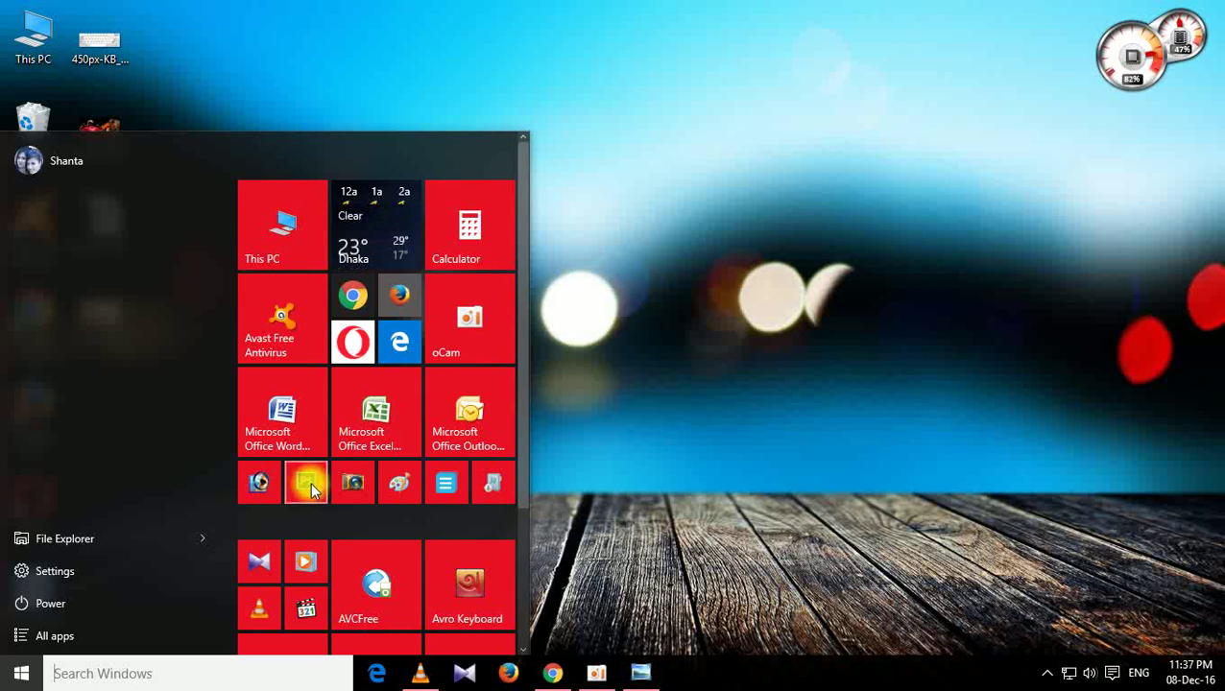
{"action": "right_click", "coordinate": [617, 416]}
{"action": "left_click", "coordinate": [651, 464]}
{"action": "left_click", "coordinate": [630, 448]}
{"action": "right_click", "coordinate": [589, 308]}
{"action": "left_click", "coordinate": [625, 358]}
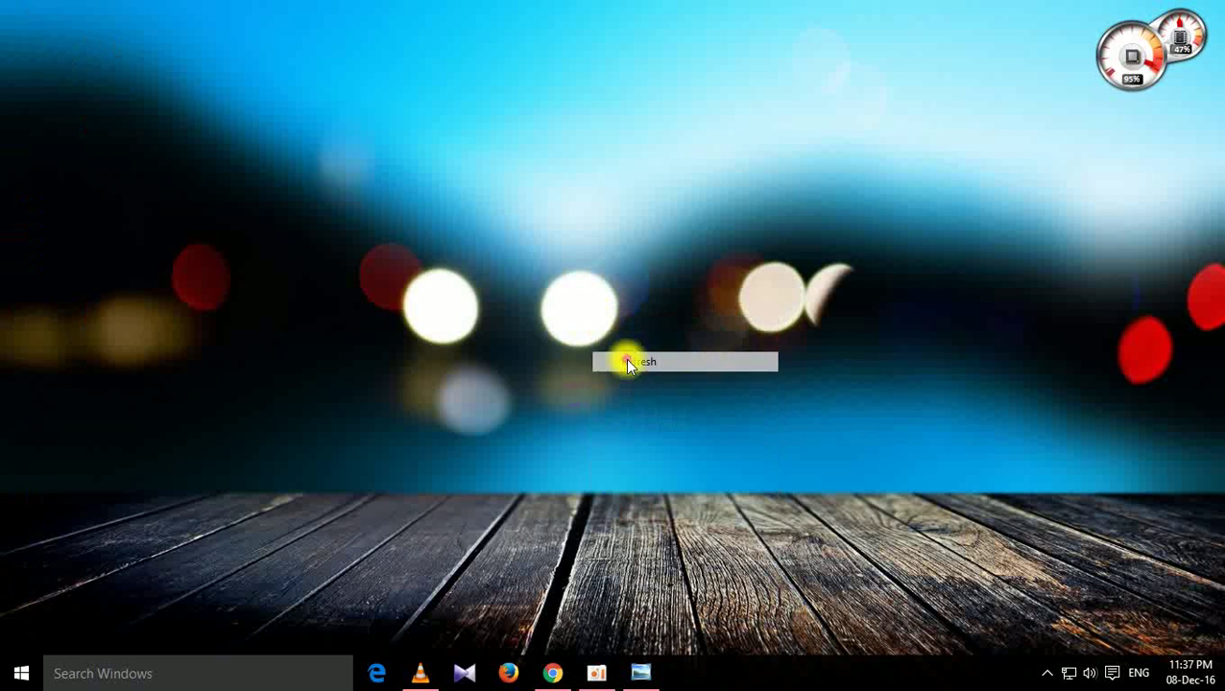
{"action": "right_click", "coordinate": [571, 318]}
{"action": "left_click", "coordinate": [615, 370]}
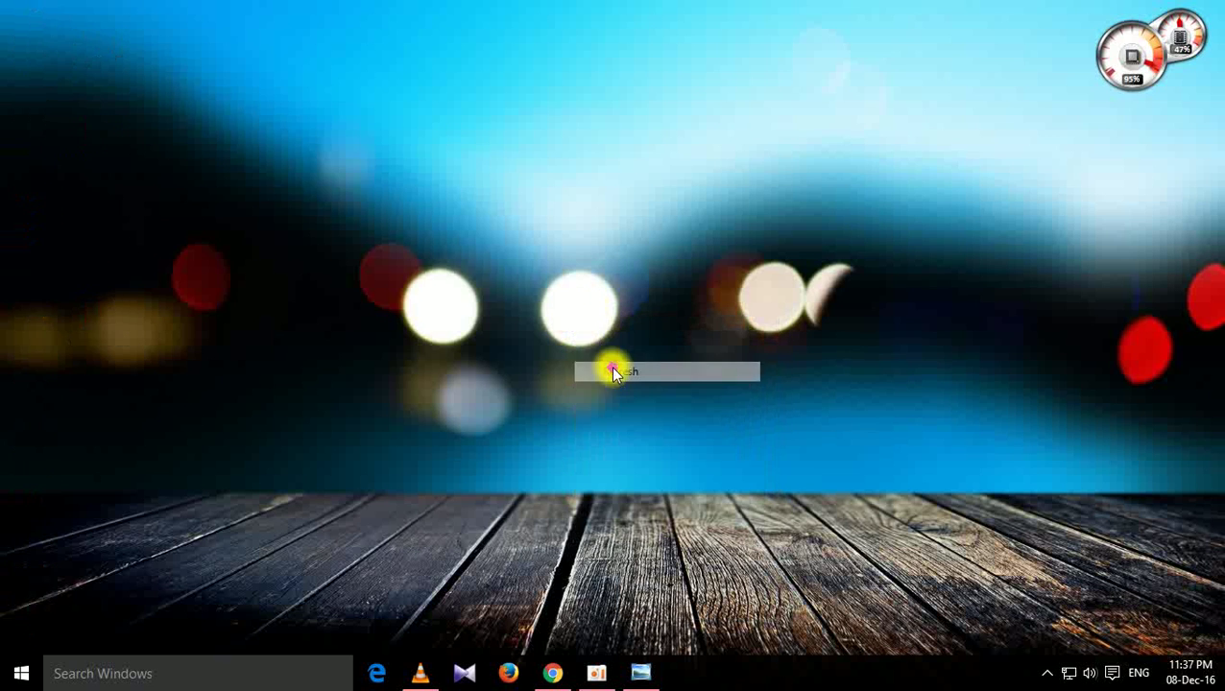
{"action": "right_click", "coordinate": [593, 320]}
{"action": "left_click", "coordinate": [630, 379]}
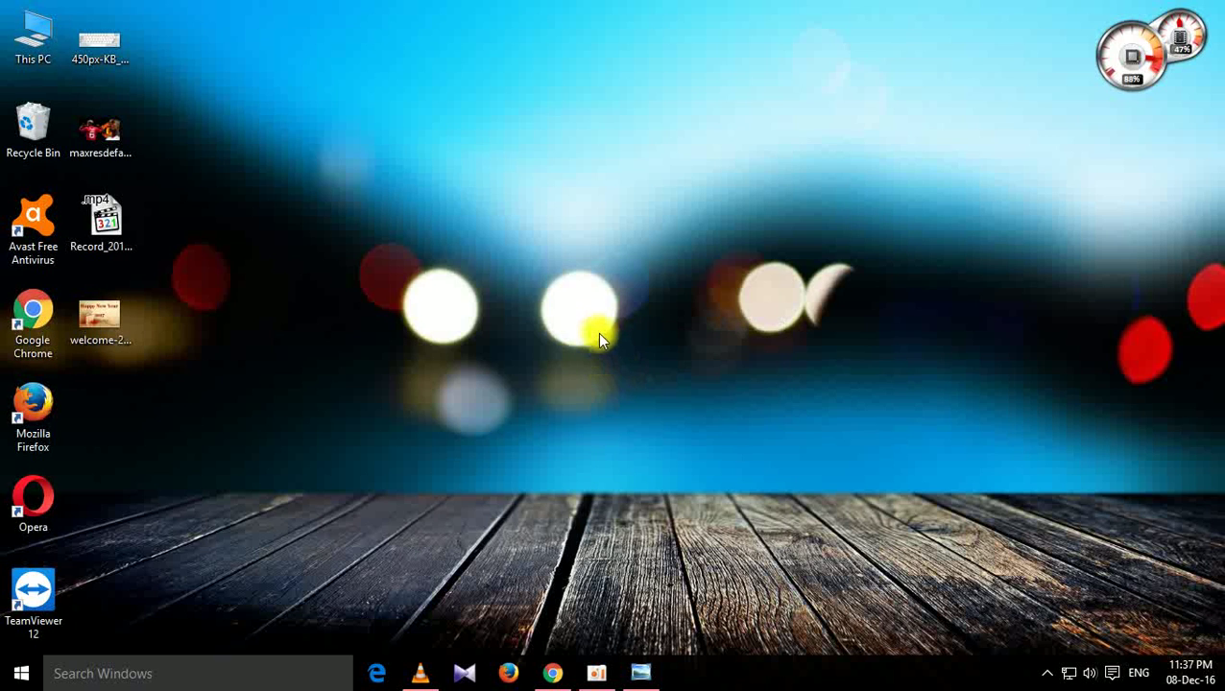
{"action": "right_click", "coordinate": [594, 324]}
{"action": "left_click", "coordinate": [635, 377]}
{"action": "right_click", "coordinate": [583, 328]}
{"action": "left_click", "coordinate": [622, 372]}
{"action": "right_click", "coordinate": [583, 327]}
{"action": "left_click", "coordinate": [620, 375]}
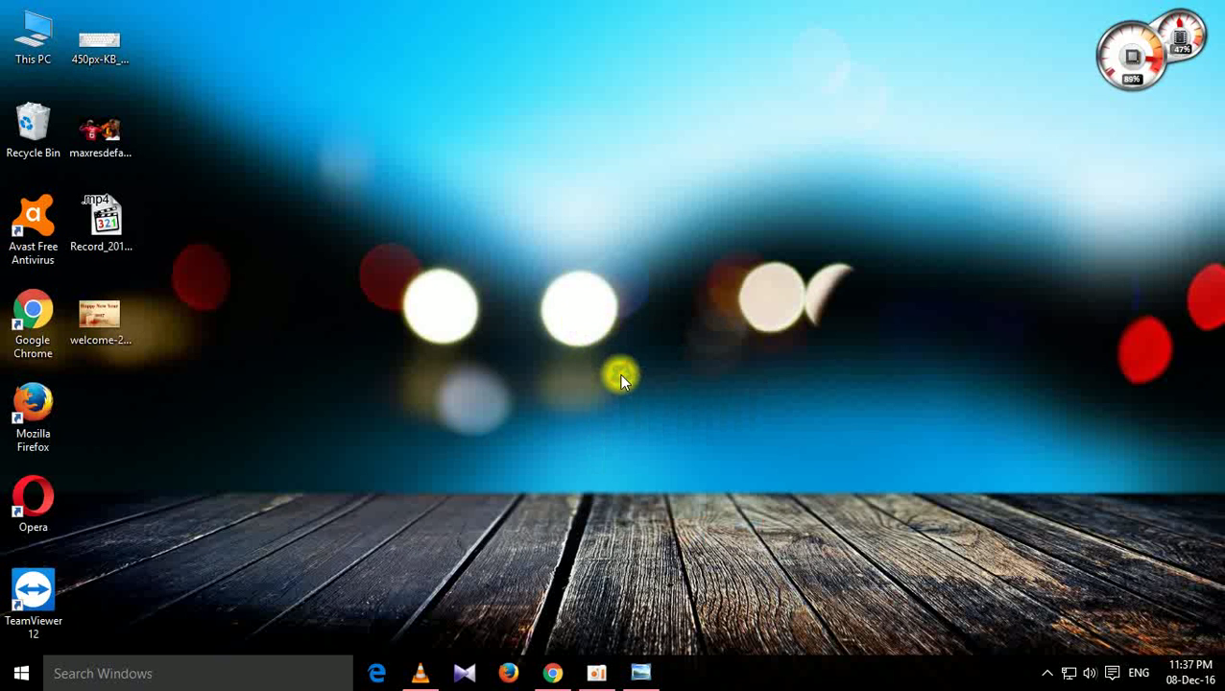